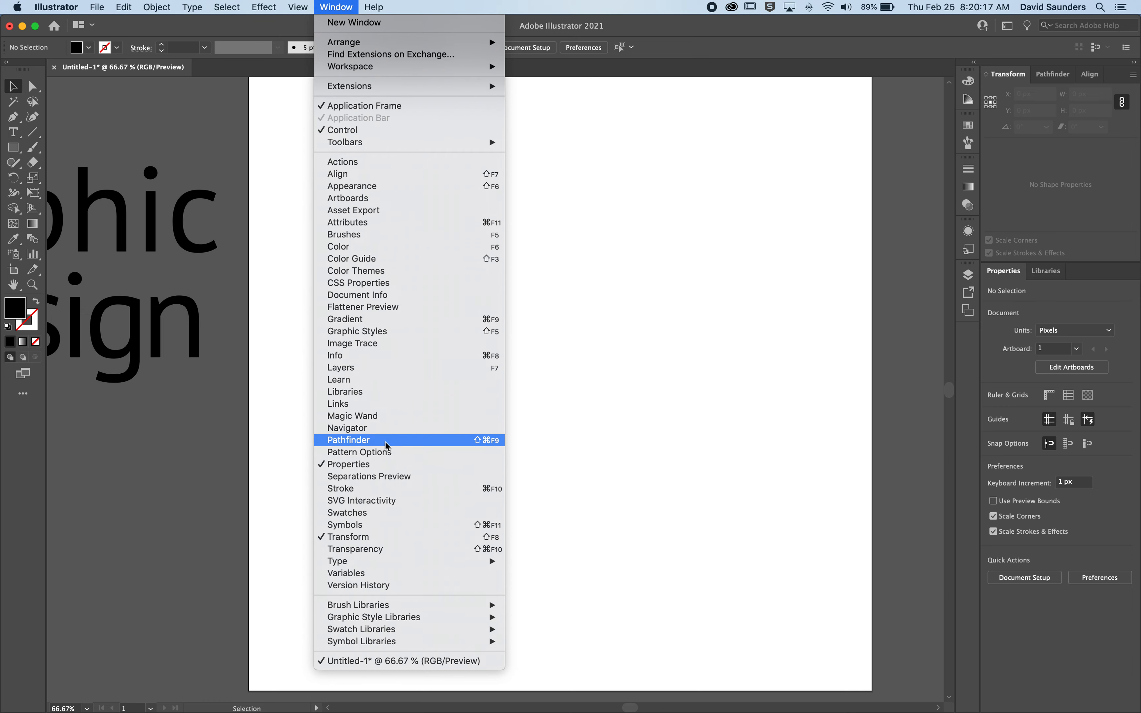
# Show the Pathfinder panel and detach it as a floating panel over the artboard's upper-right corner
pyautogui.click(337, 444)
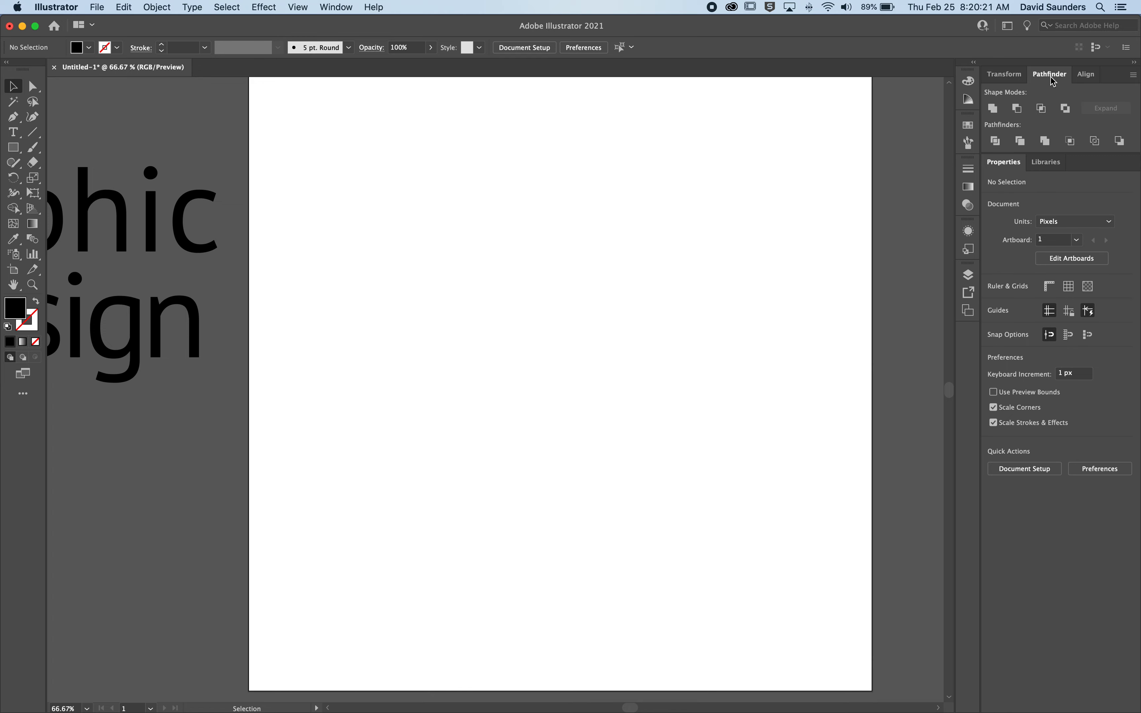
pyautogui.moveTo(1055, 81); pyautogui.dragTo(850, 92)
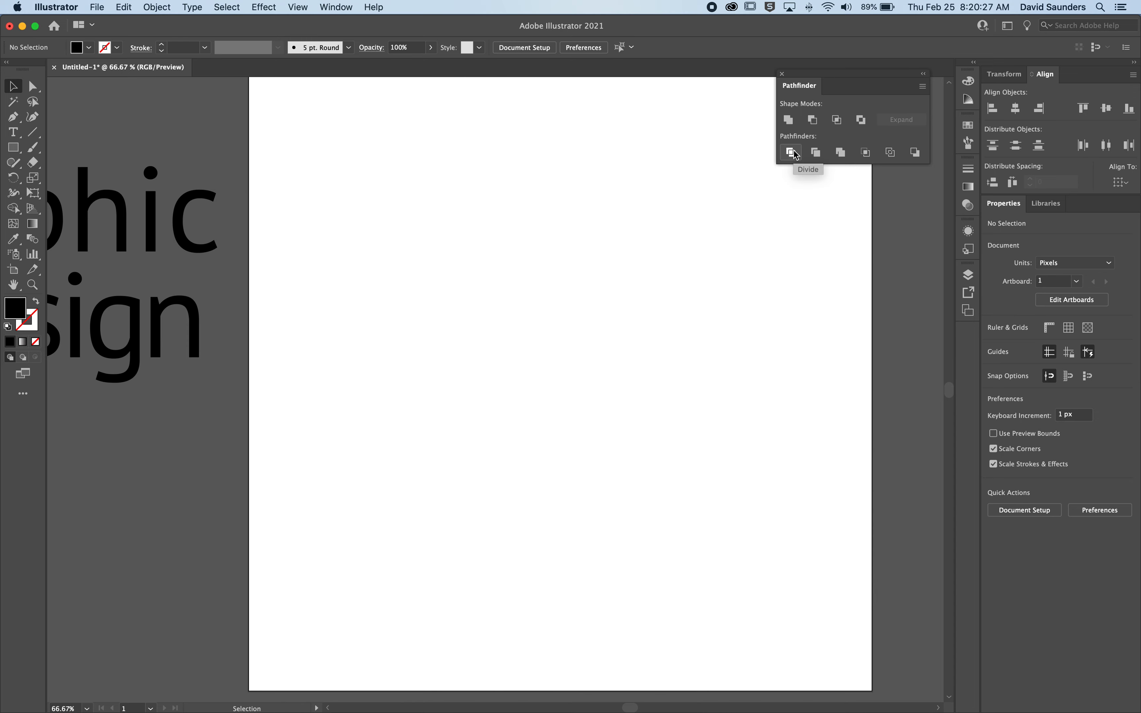
pyautogui.moveTo(817, 96); pyautogui.dragTo(824, 99)
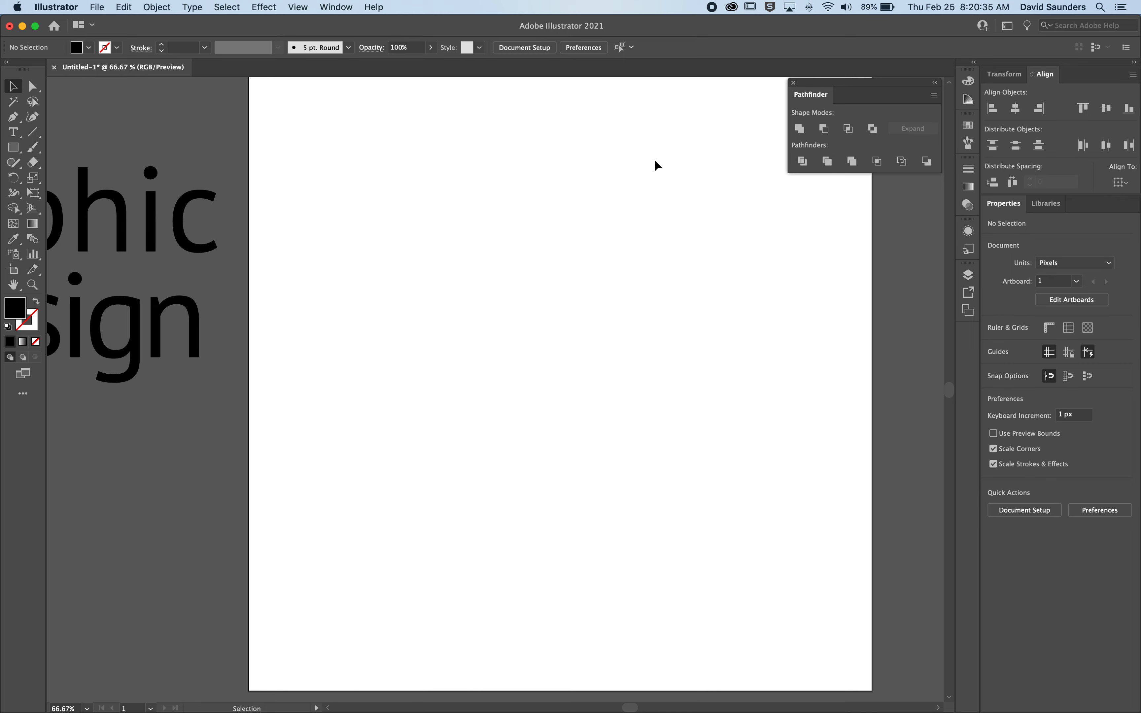
# Create a row of three identical black squares about 162 px wide across the upper artboard, copying the second and third from the first
pyautogui.click(16, 151)
pyautogui.moveTo(394, 253); pyautogui.dragTo(332, 190)
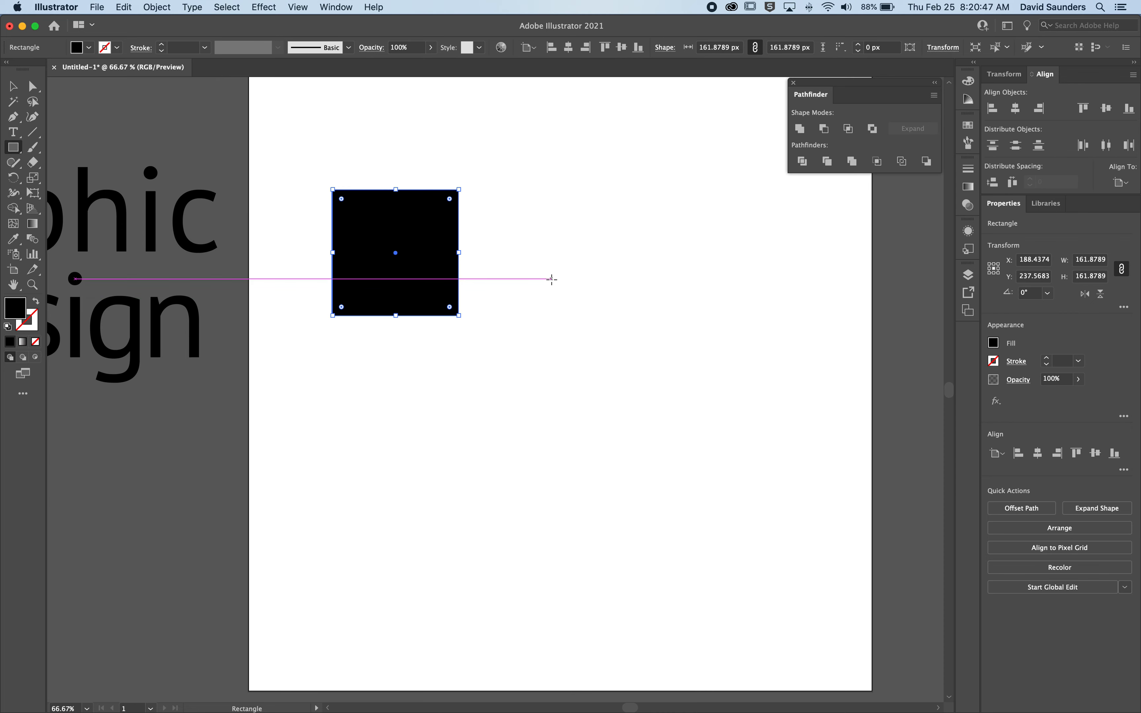
pyautogui.moveTo(575, 252); pyautogui.dragTo(515, 190)
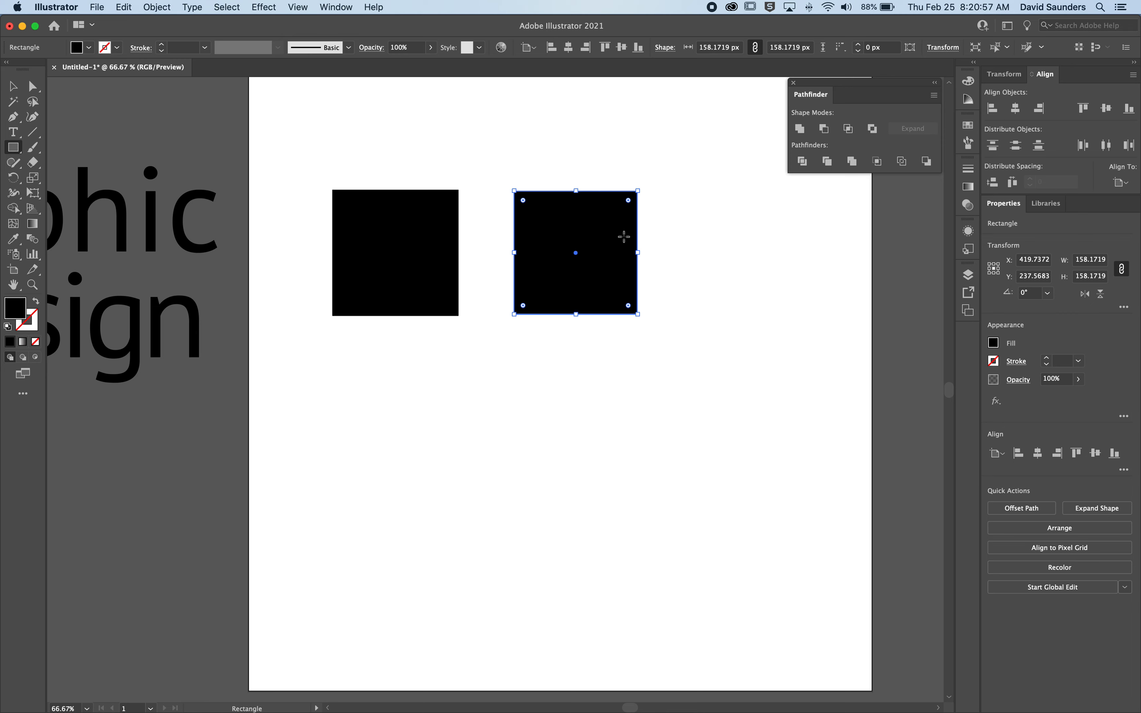
pyautogui.press('super+z')
pyautogui.press('v')
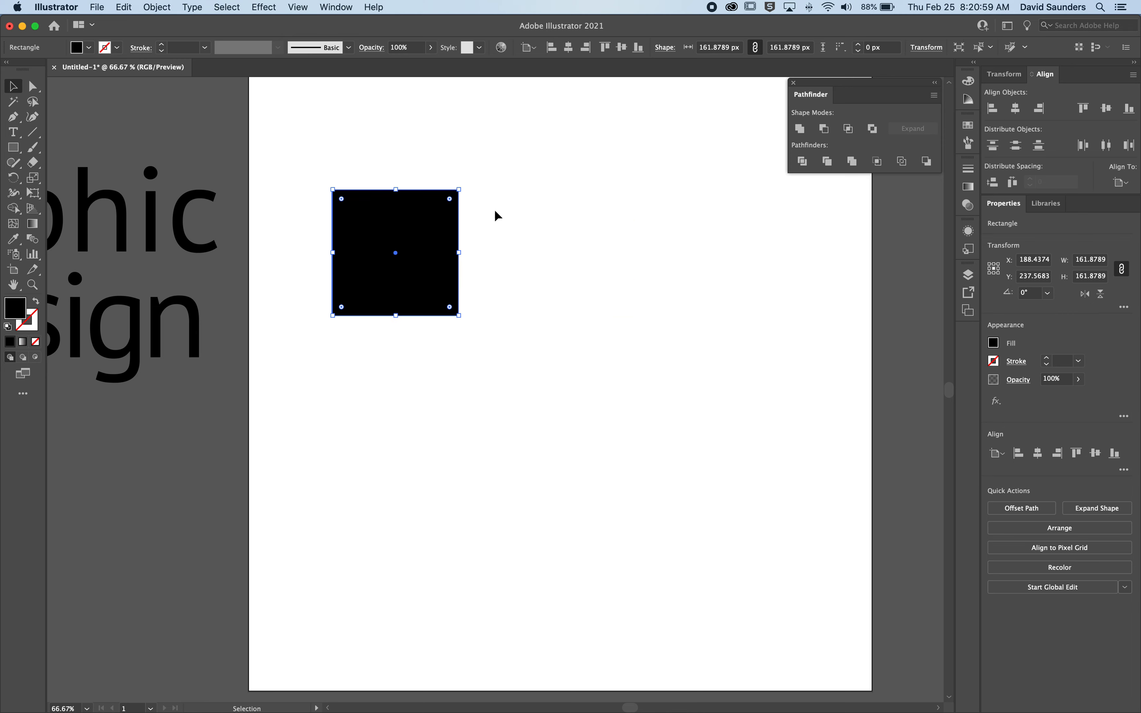
pyautogui.moveTo(383, 231); pyautogui.dragTo(658, 232)
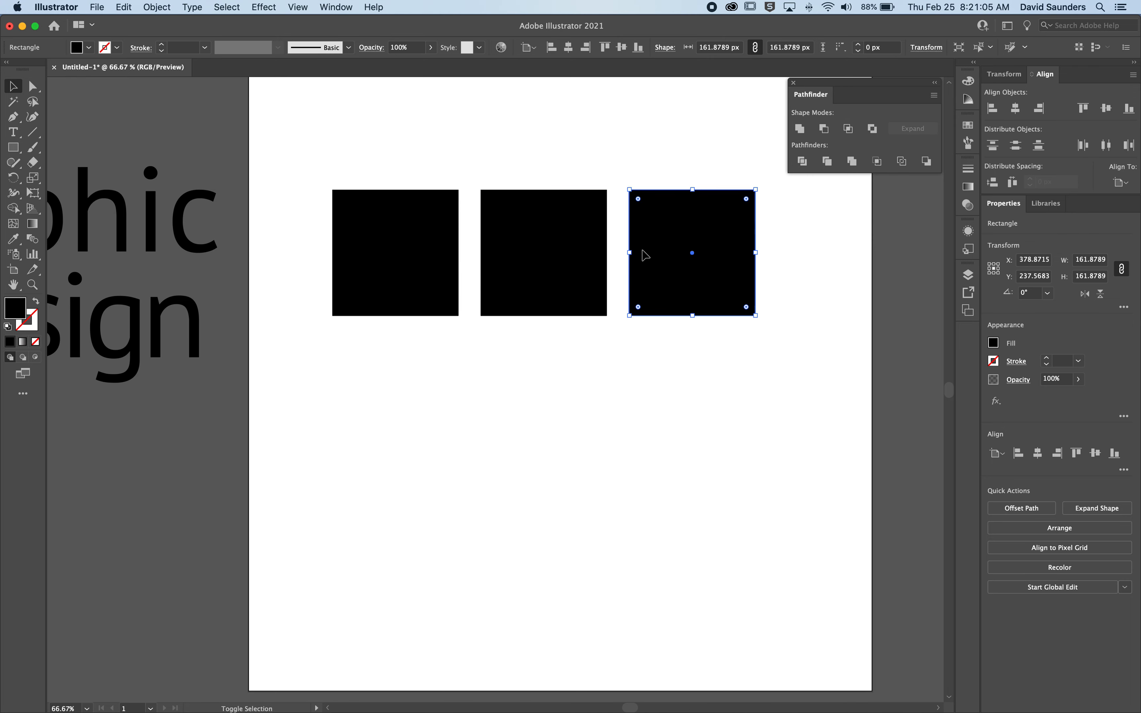
pyautogui.click(701, 425)
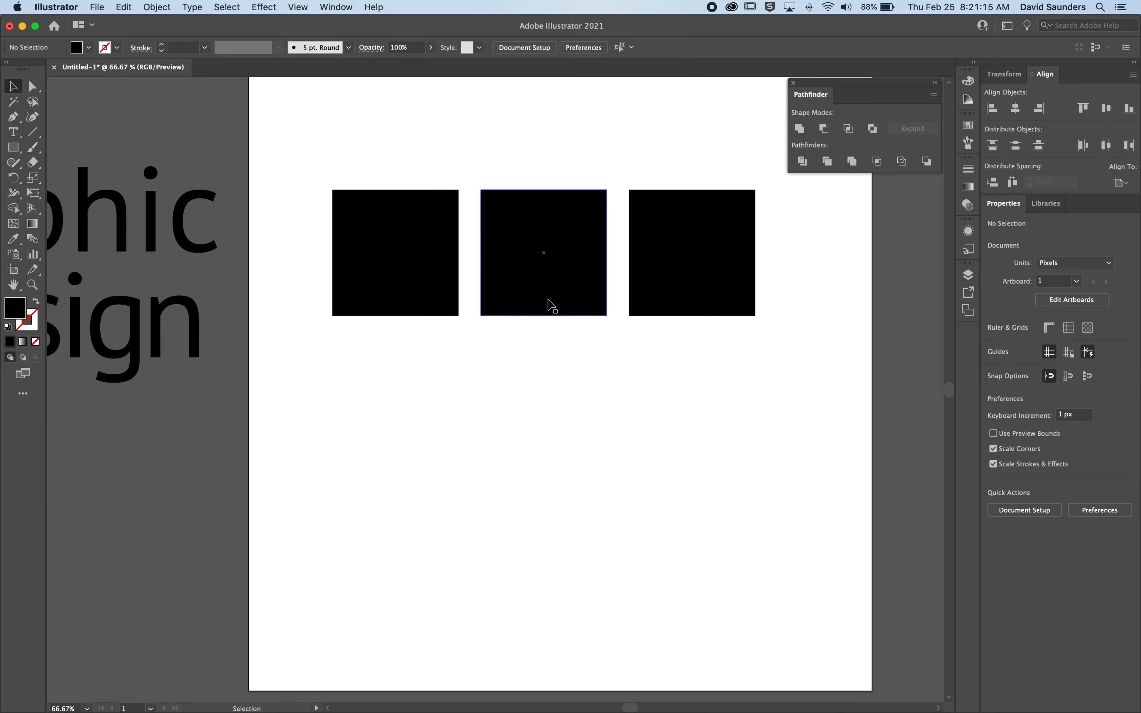
# Move the middle square over the first square's lower-right corner and merge the two with Unite
pyautogui.moveTo(552, 306); pyautogui.dragTo(473, 337)
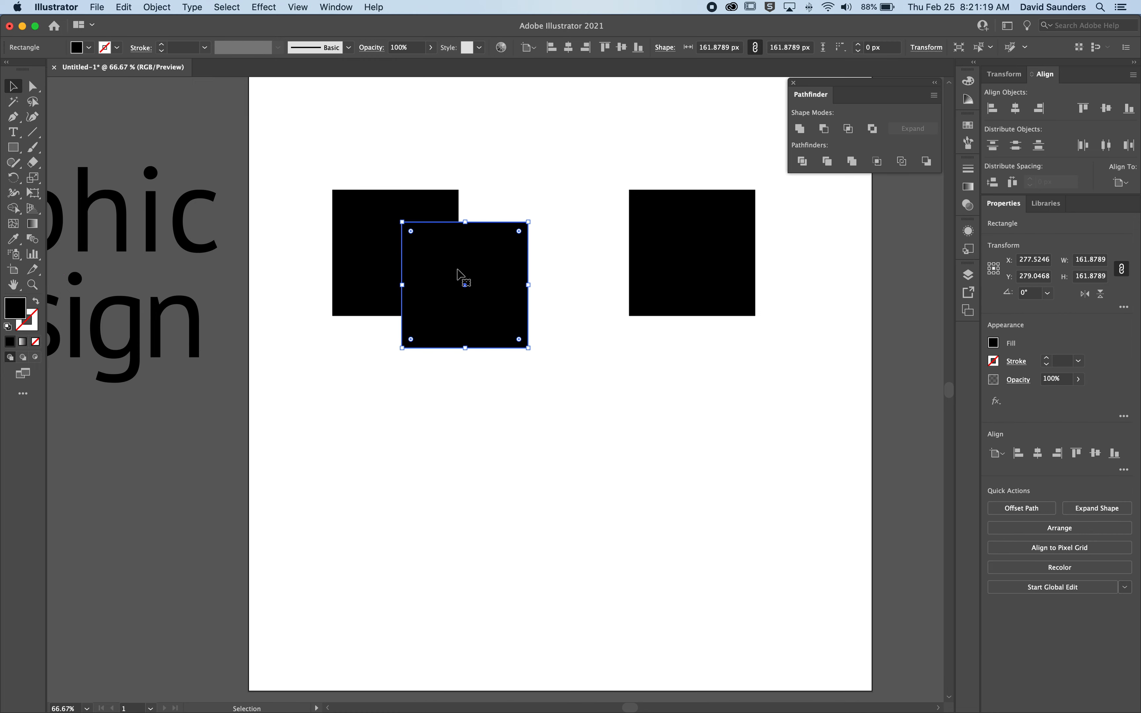
pyautogui.moveTo(358, 152); pyautogui.dragTo(495, 345)
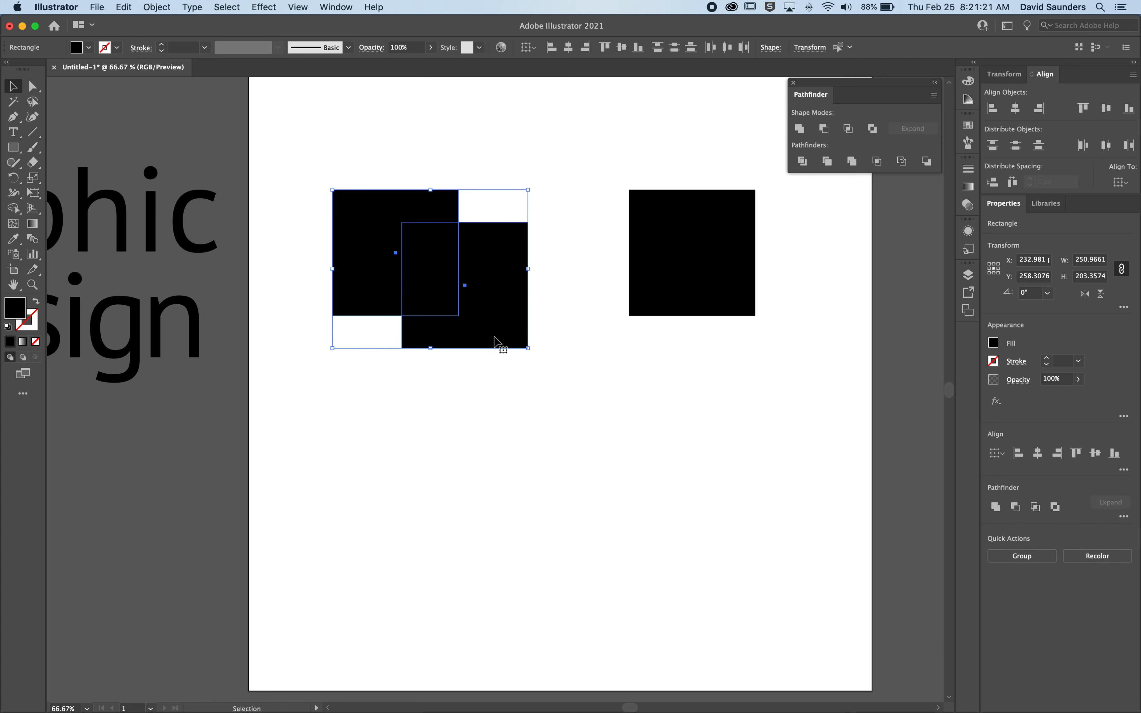
pyautogui.click(800, 128)
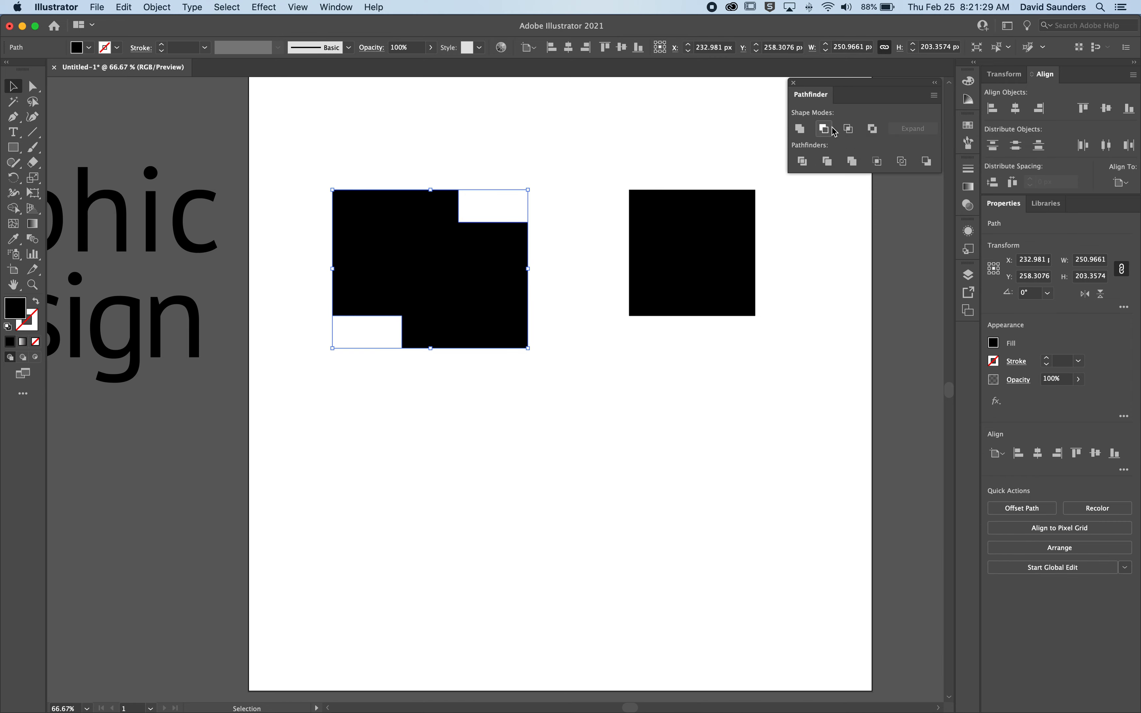
pyautogui.click(578, 182)
# Move the united shape to the artboard's upper-left corner
pyautogui.scroll(-7, 396, 230)
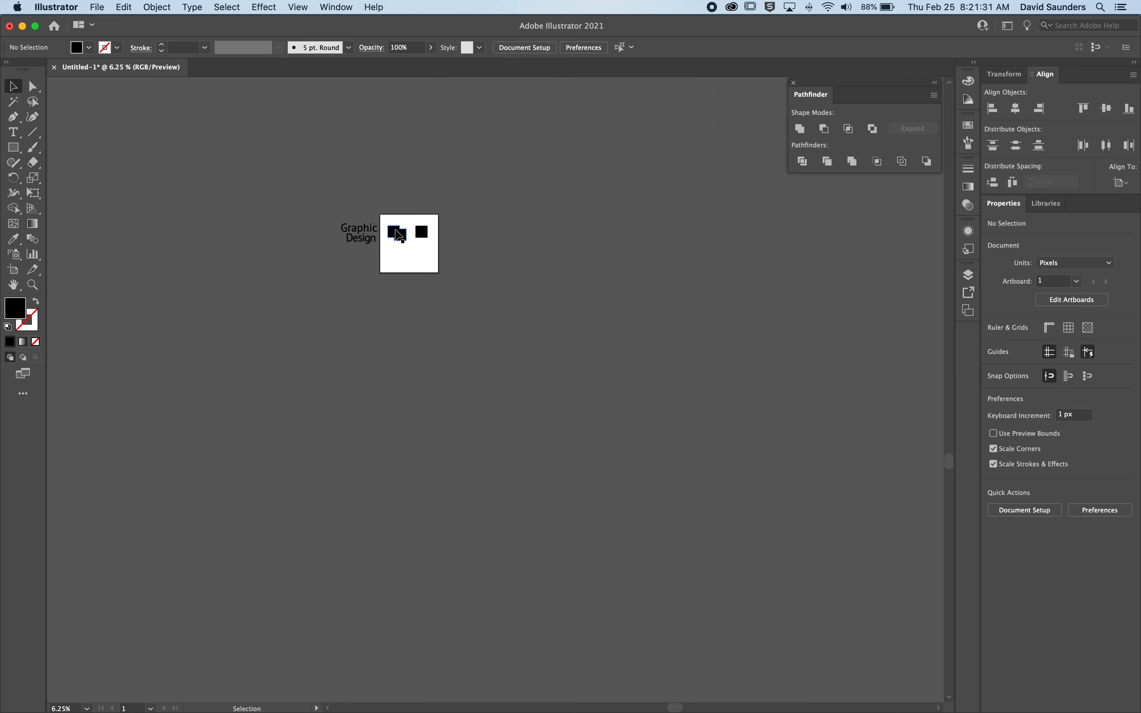
pyautogui.scroll(8, 395, 230)
pyautogui.scroll(3, 396, 231)
pyautogui.click(395, 226)
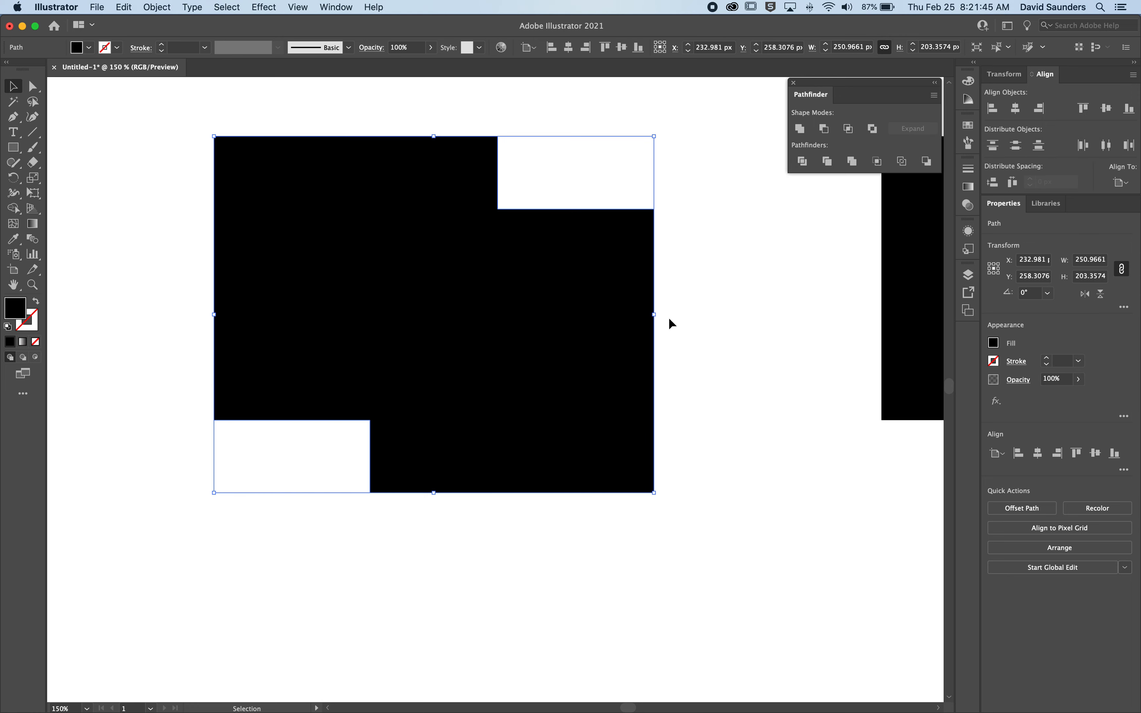
pyautogui.press('super+minus')
pyautogui.press('super+minus')
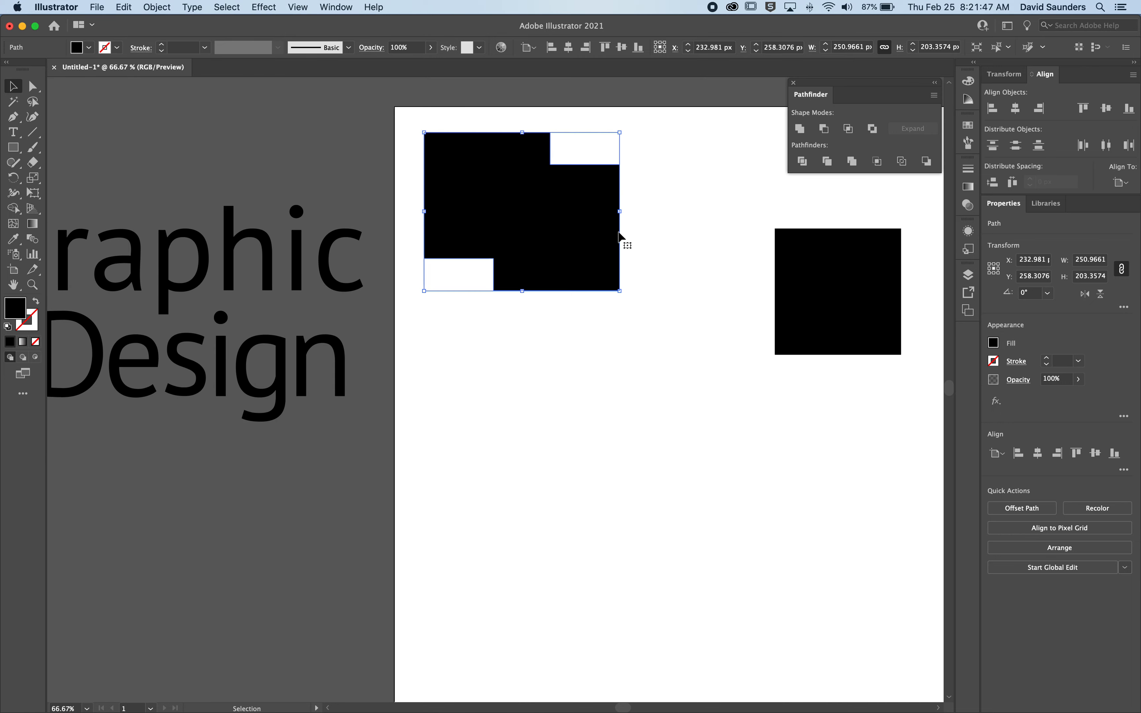
# Copy the remaining black square to below the united shape and fill the copy with red
pyautogui.moveTo(831, 296); pyautogui.dragTo(555, 400)
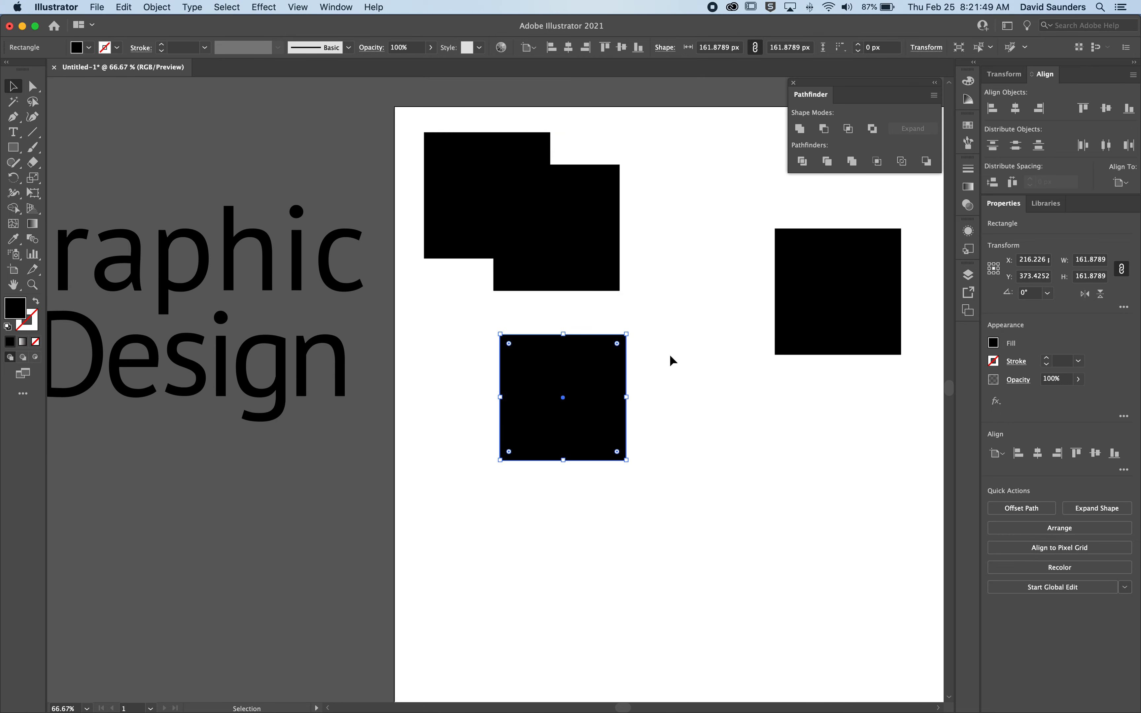
pyautogui.click(717, 302)
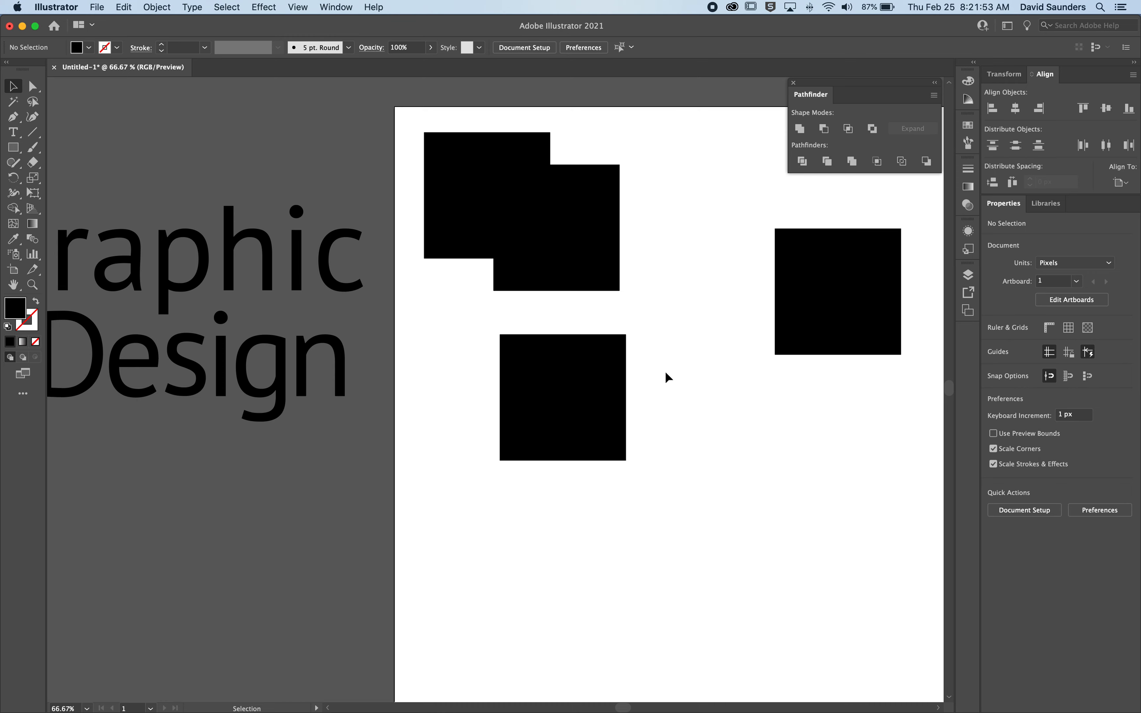
pyautogui.click(612, 378)
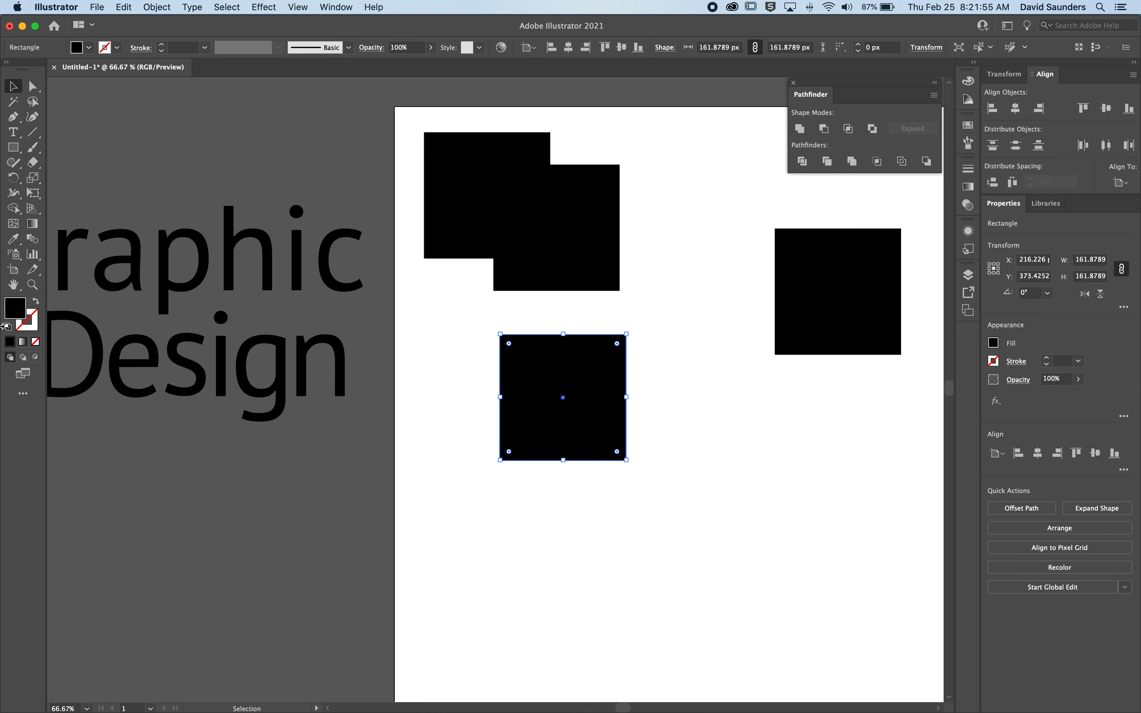
pyautogui.doubleClick(23, 315)
pyautogui.moveTo(315, 224); pyautogui.dragTo(340, 184)
pyautogui.click(472, 184)
# Overlap the red square on a black square's lower-left corner lower on the artboard, keeping a spare black copy in the upper right
pyautogui.moveTo(569, 360); pyautogui.dragTo(775, 313)
pyautogui.moveTo(860, 261); pyautogui.dragTo(854, 175)
pyautogui.click(758, 360)
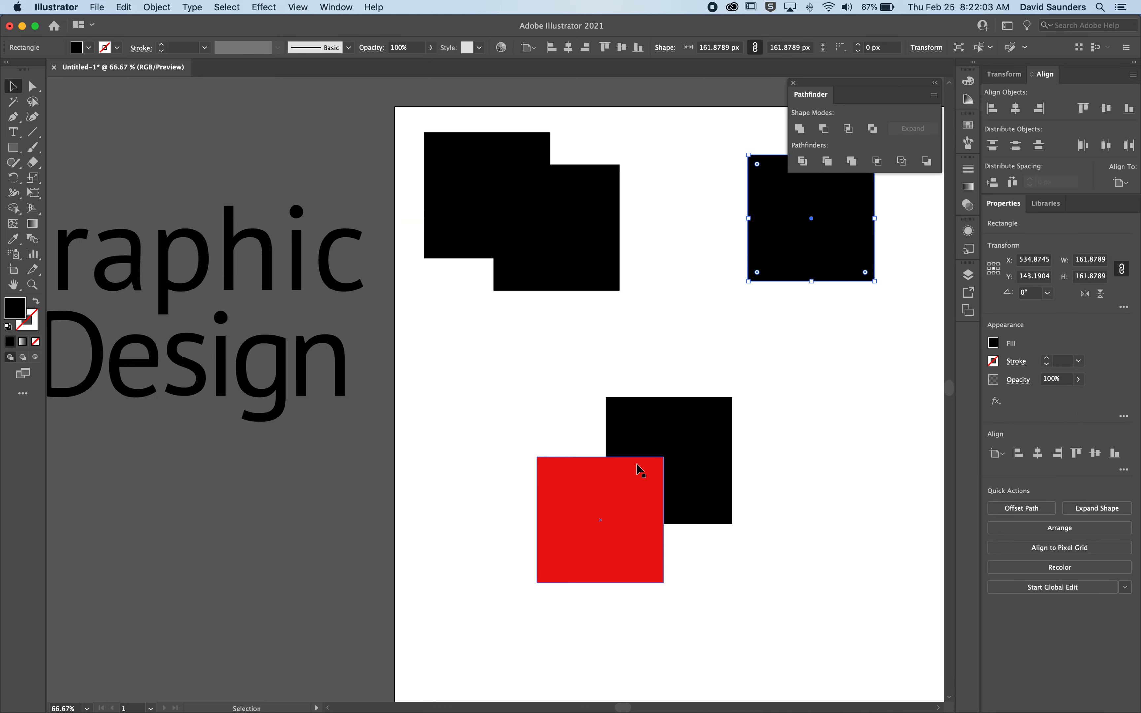
pyautogui.scroll(2, 636, 464)
pyautogui.click(793, 496)
pyautogui.scroll(-2, 739, 454)
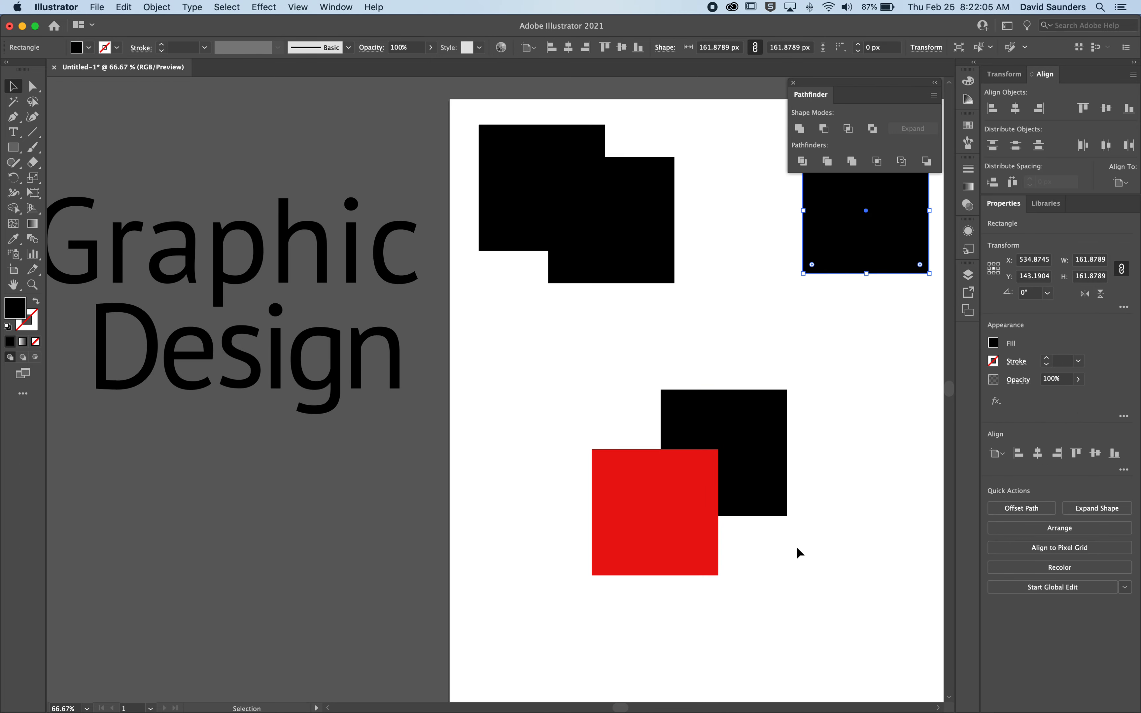
# Subtract the red square from the black square with Minus Front and move the resulting shape below the united shape
pyautogui.moveTo(796, 554); pyautogui.dragTo(661, 426)
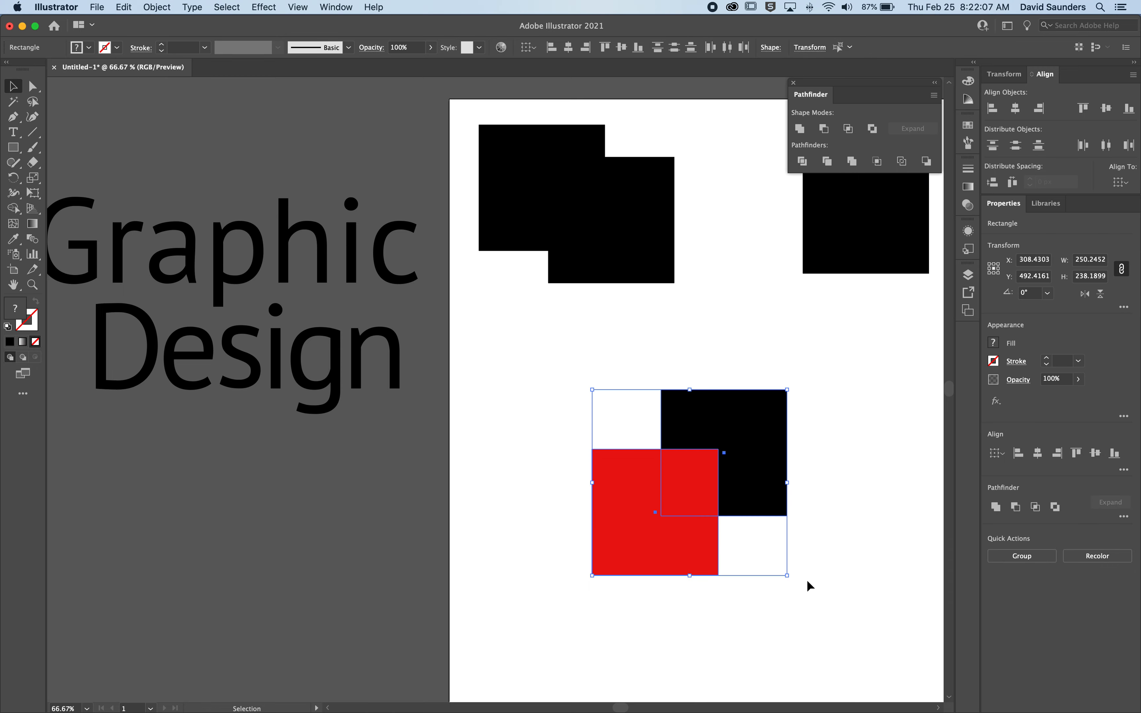
pyautogui.moveTo(823, 589); pyautogui.dragTo(636, 419)
pyautogui.click(826, 467)
pyautogui.hscroll(2, 817, 462)
pyautogui.scroll(-2, 818, 463)
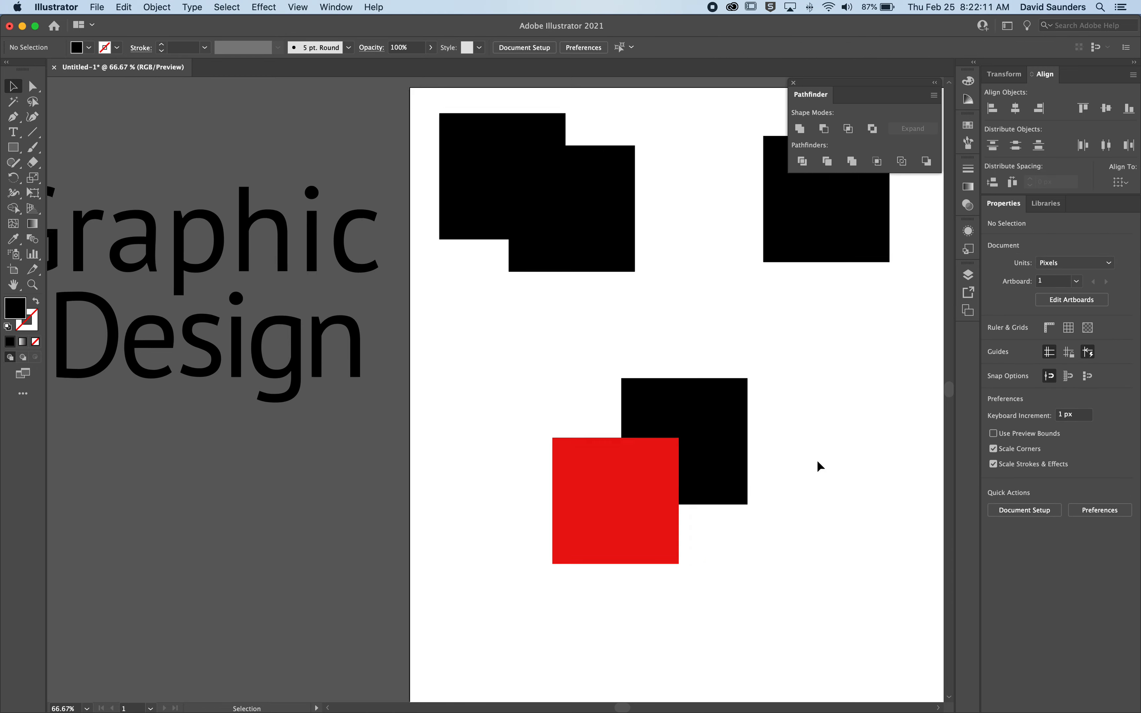
pyautogui.hscroll(2, 818, 462)
pyautogui.scroll(-1, 818, 461)
pyautogui.moveTo(699, 300); pyautogui.dragTo(515, 371)
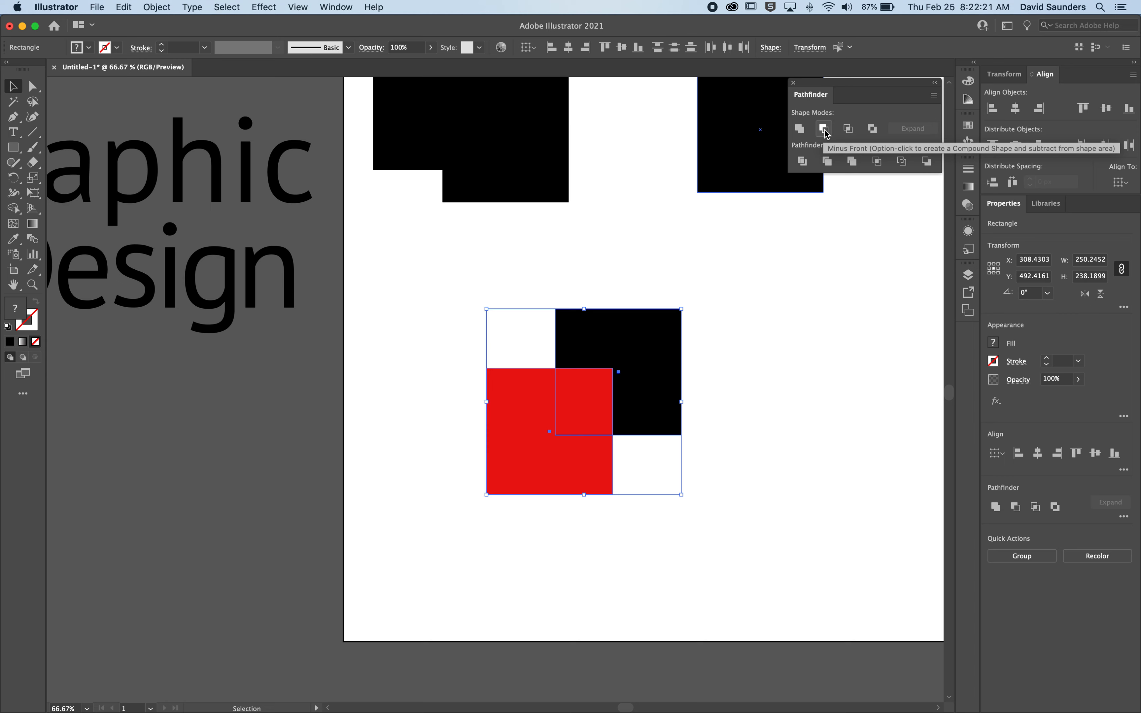
pyautogui.click(826, 133)
pyautogui.click(771, 370)
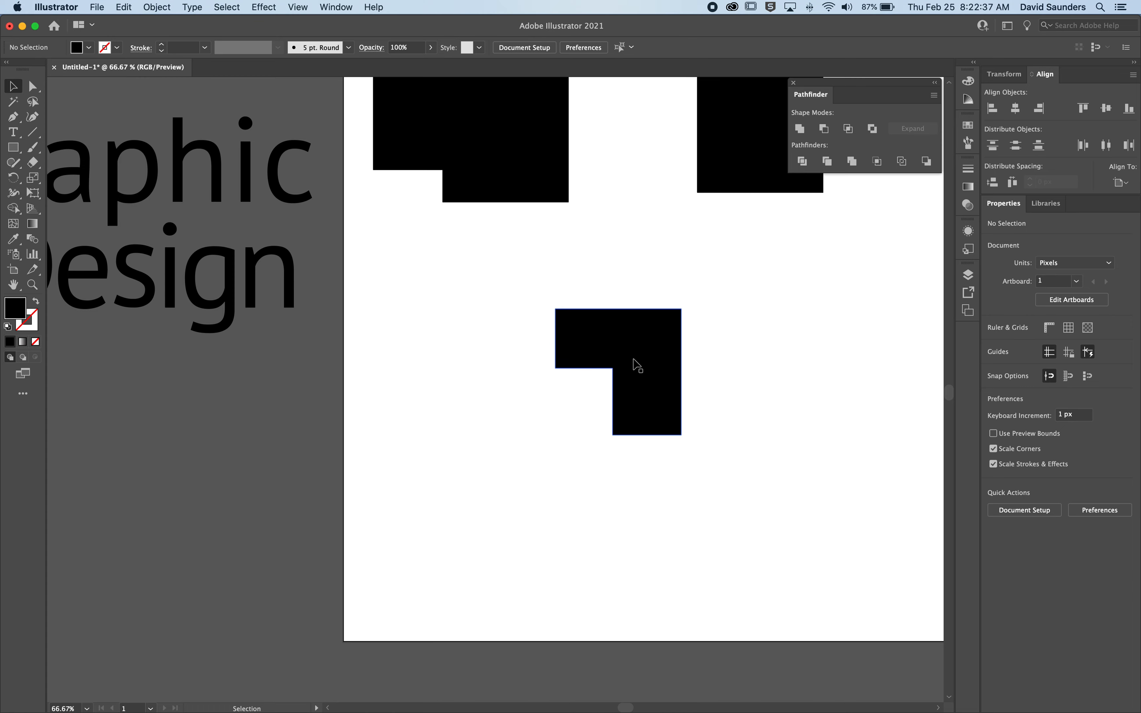
pyautogui.moveTo(644, 360); pyautogui.dragTo(498, 275)
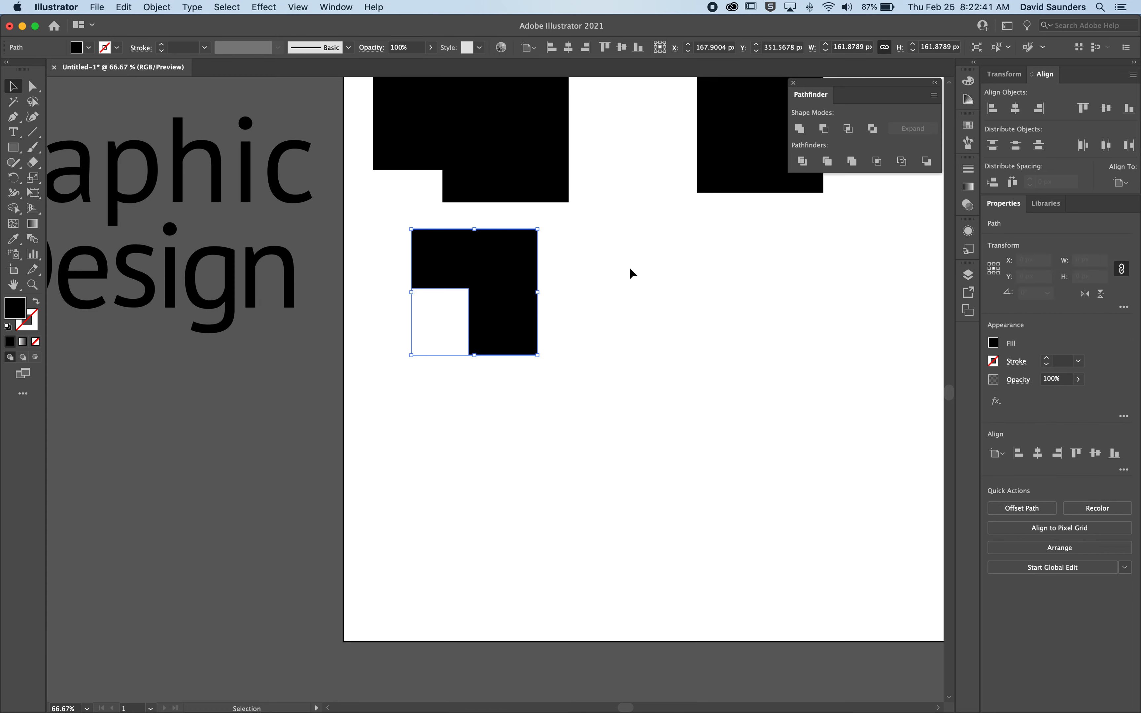
pyautogui.moveTo(767, 135); pyautogui.dragTo(768, 460)
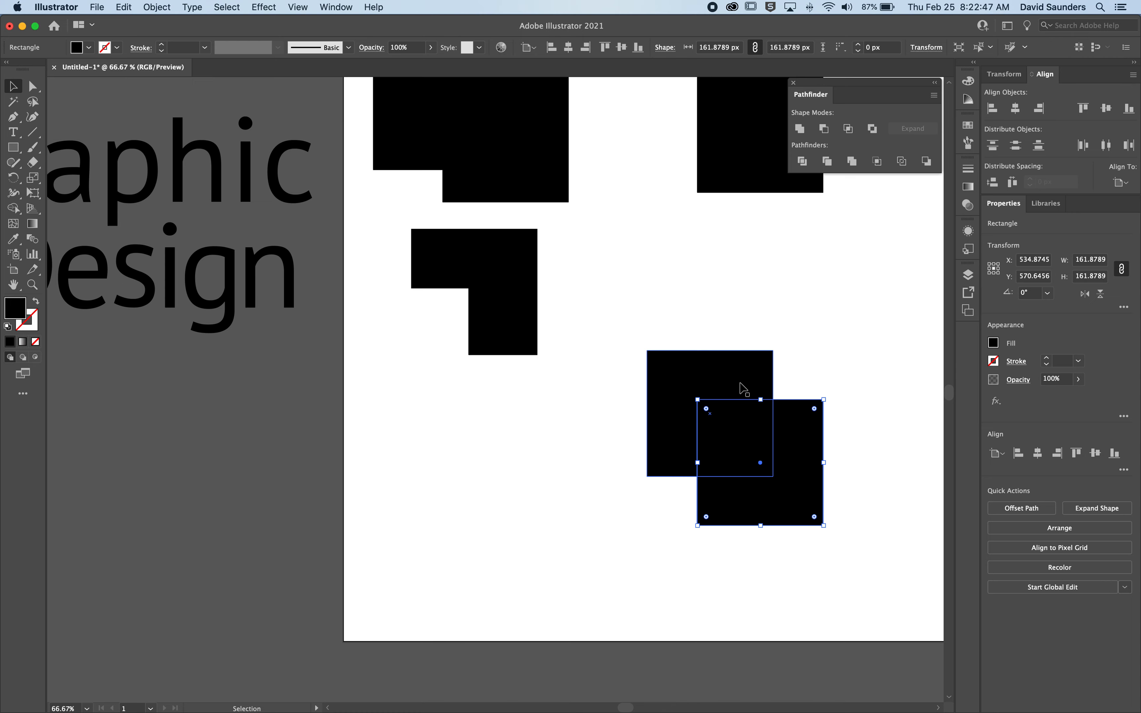
pyautogui.scroll(1, 759, 413)
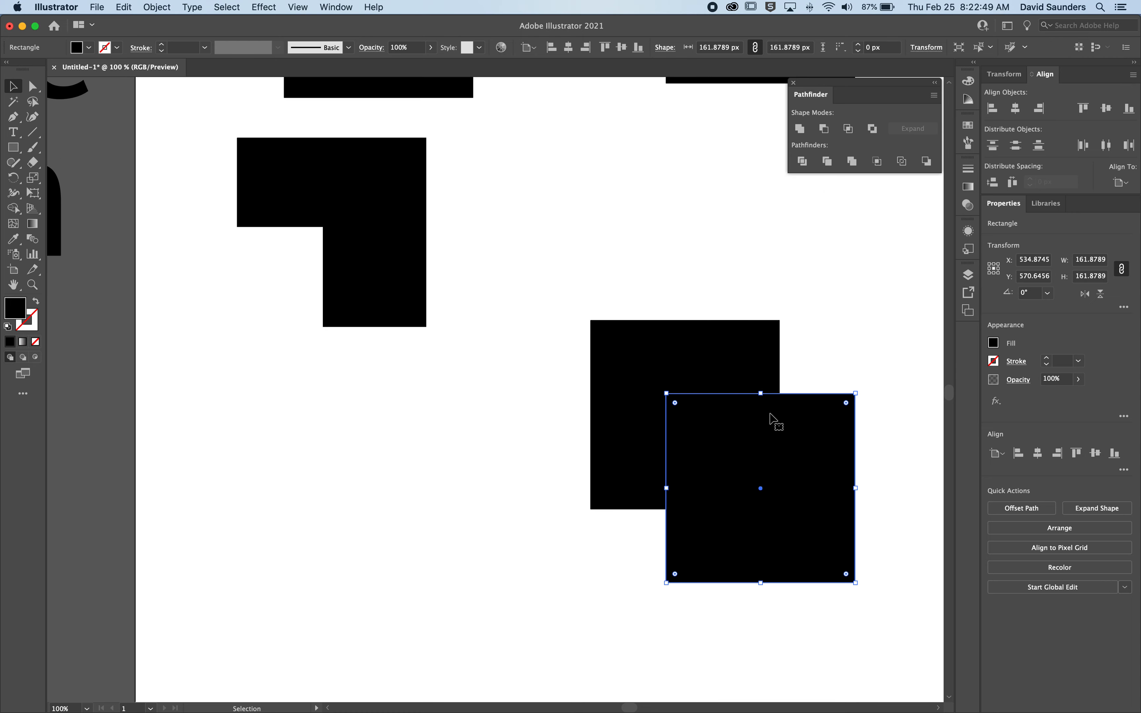
pyautogui.press('super+z')
pyautogui.press('super+z')
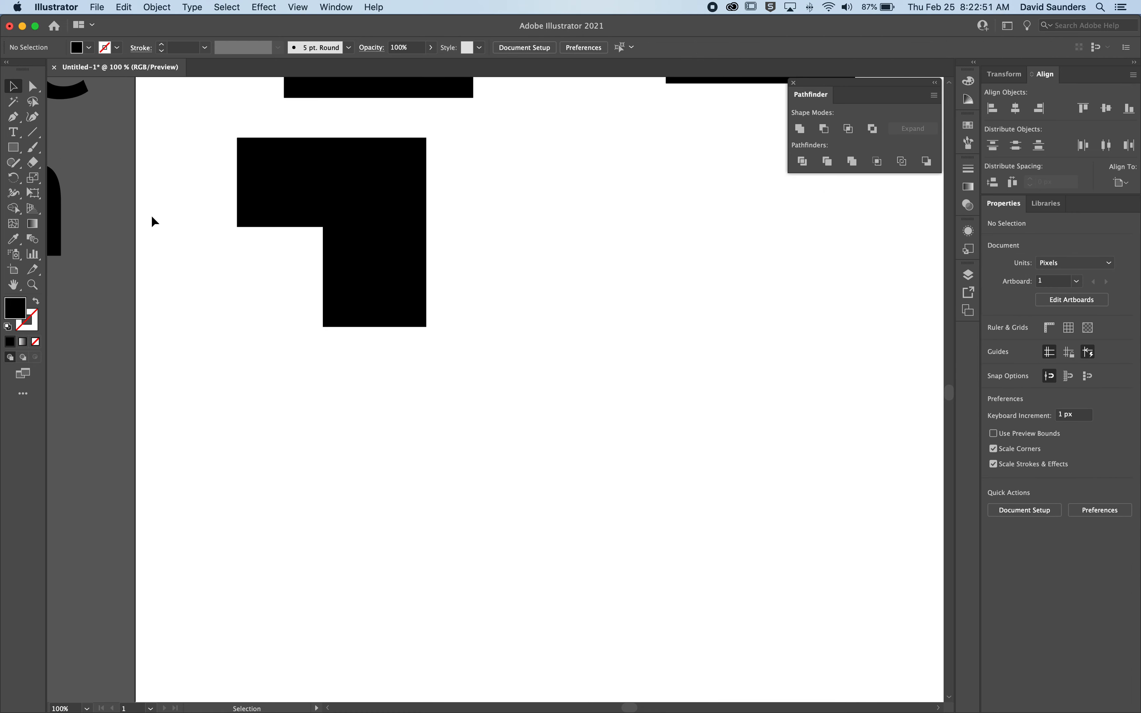
# Draw a black circle about 165 px in diameter beside the cut shape and copy it horizontally so both circles overlap
pyautogui.click(14, 147)
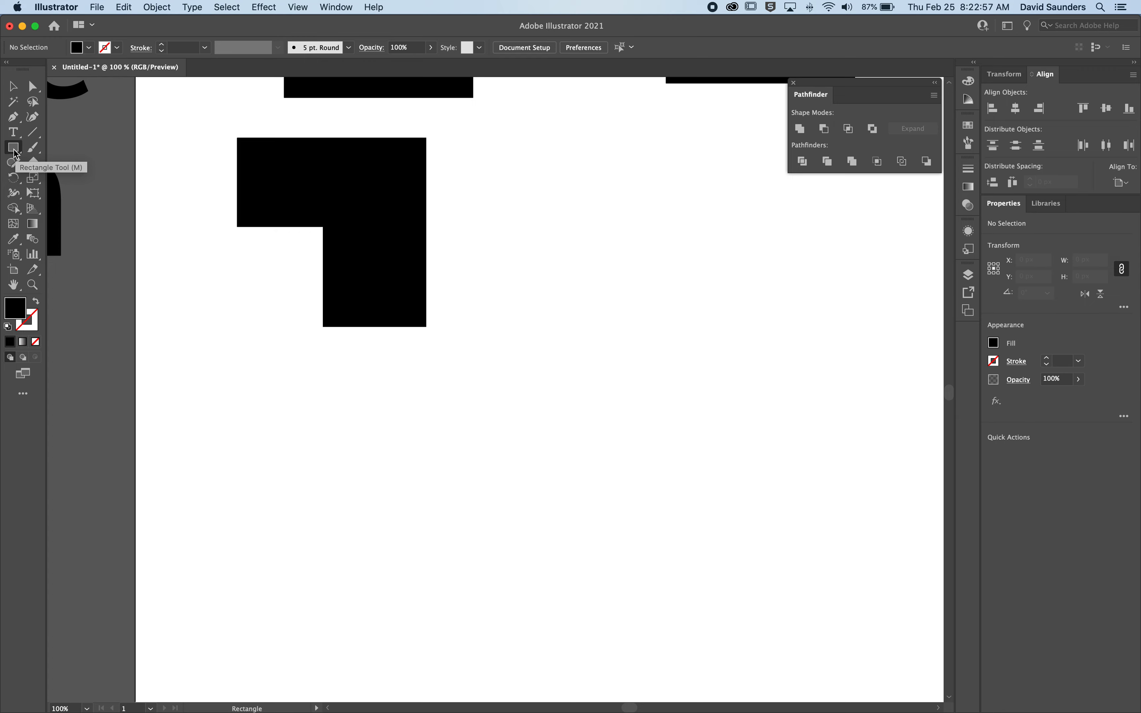
pyautogui.moveTo(15, 153); pyautogui.dragTo(79, 178)
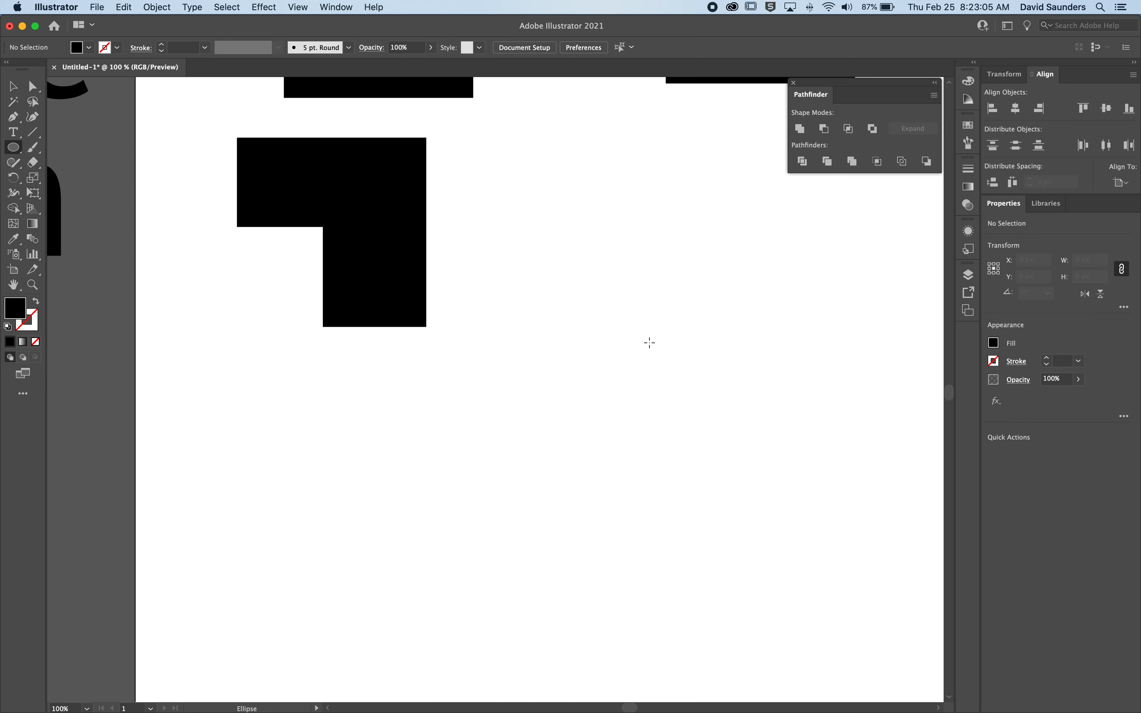
pyautogui.moveTo(649, 337); pyautogui.dragTo(602, 241)
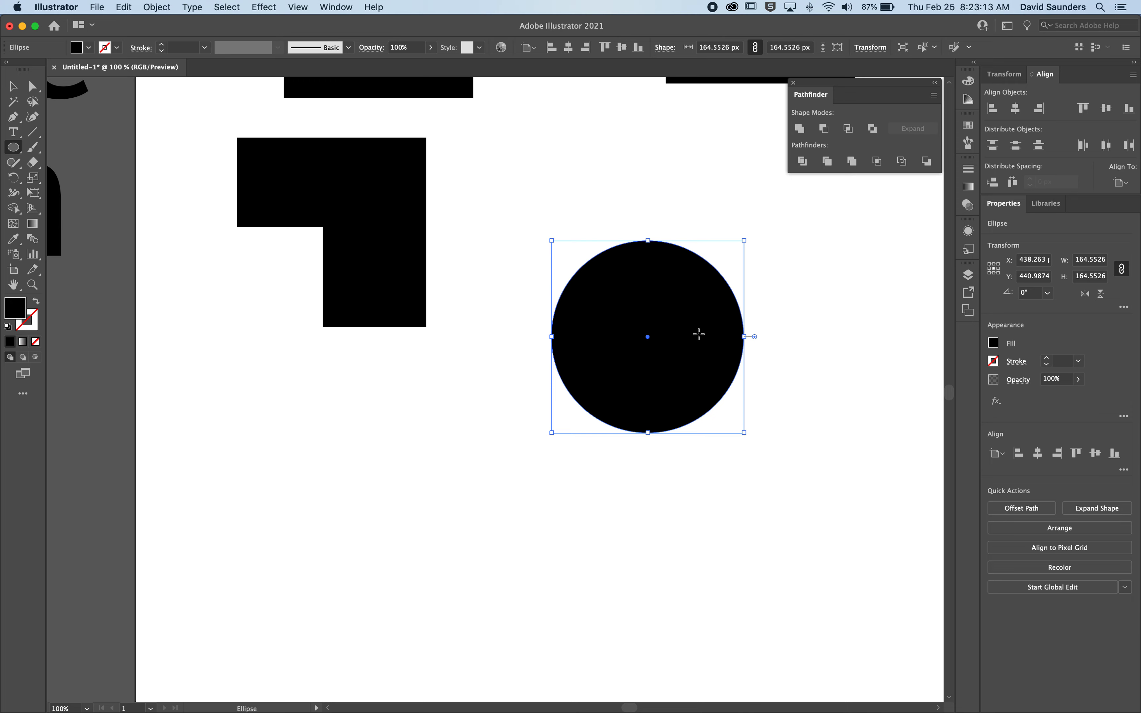
pyautogui.press('v')
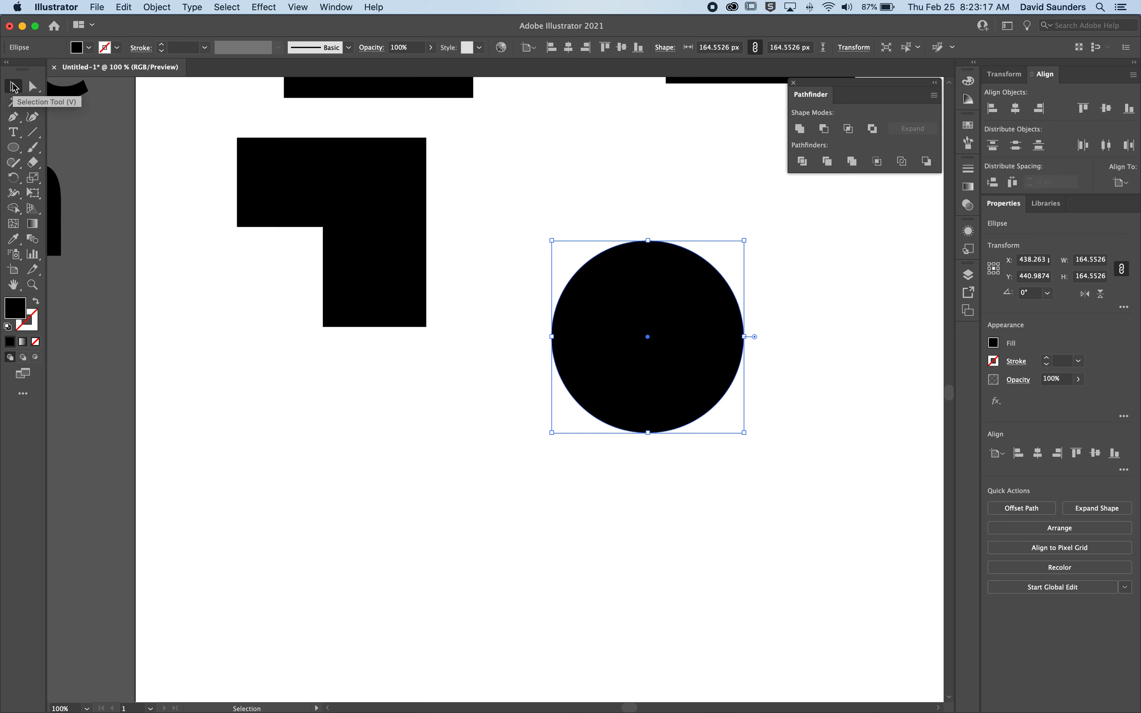
pyautogui.moveTo(615, 332); pyautogui.dragTo(701, 334)
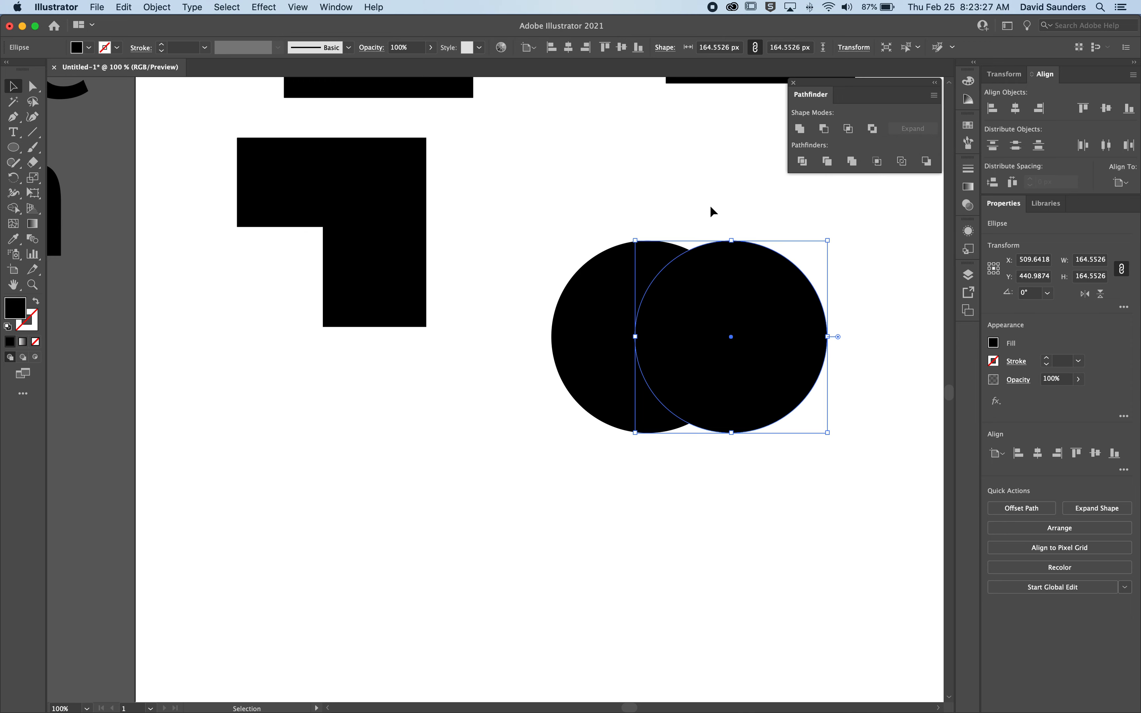
# Reduce the two circles to their overlap with Intersect and move the resulting leaf shape slightly up and to the left
pyautogui.moveTo(584, 188); pyautogui.dragTo(819, 481)
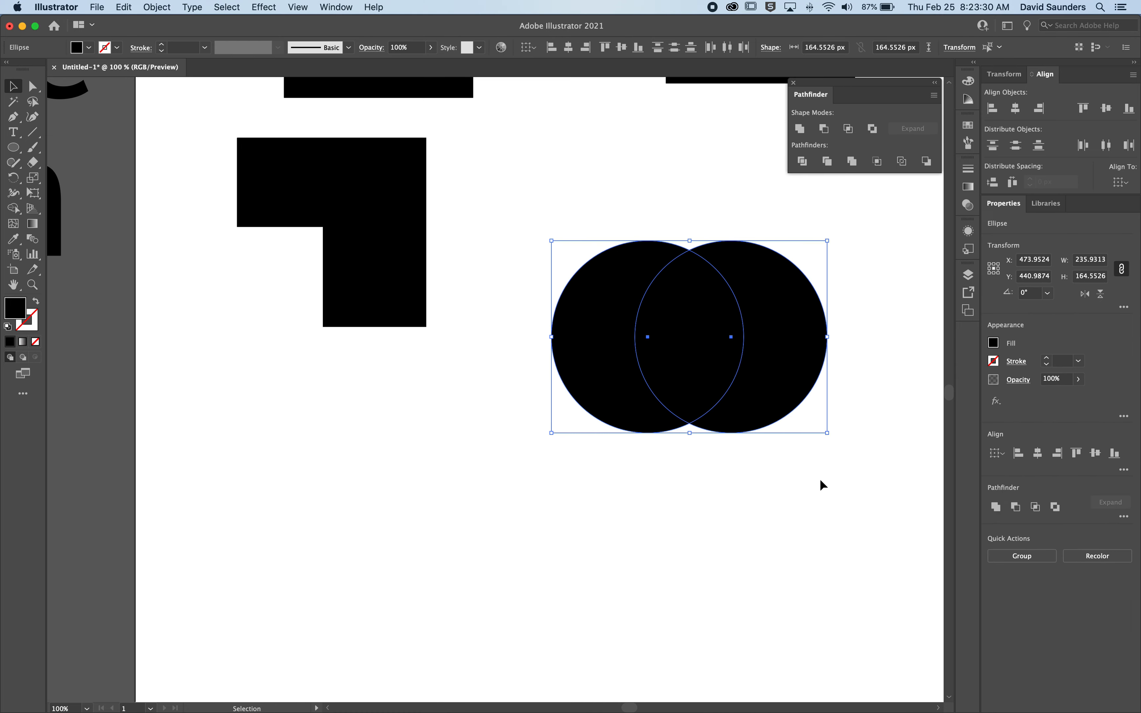
pyautogui.click(848, 129)
pyautogui.click(808, 322)
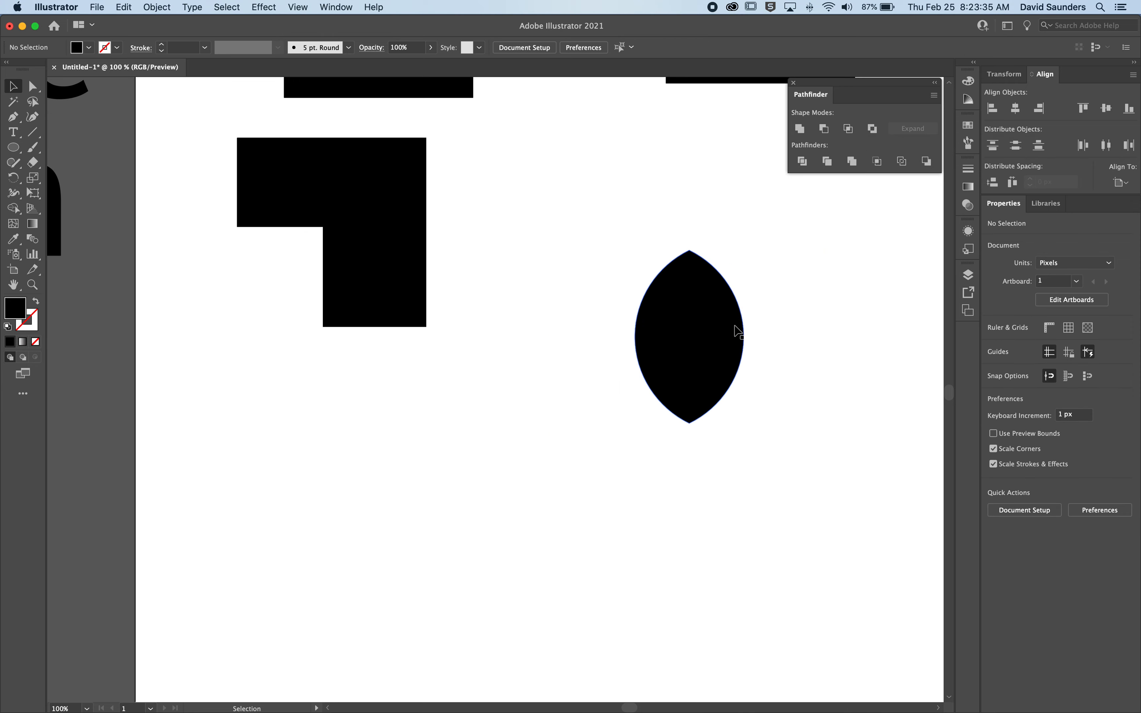
pyautogui.moveTo(736, 326); pyautogui.dragTo(704, 285)
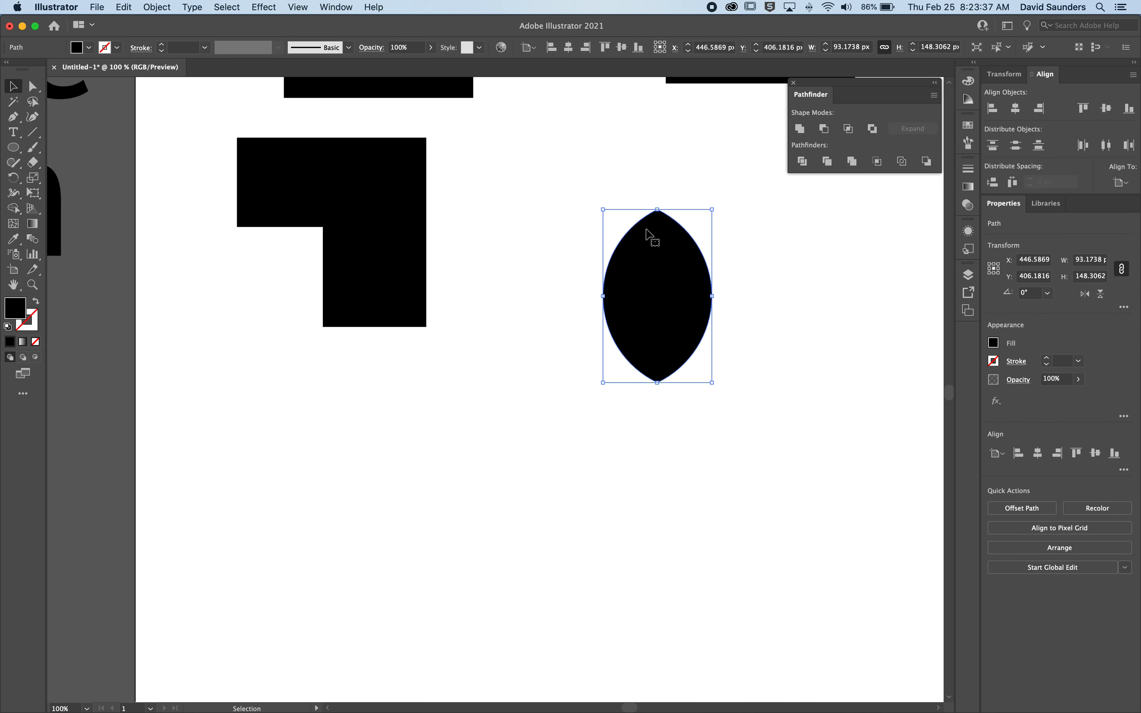
# Undo the leaf's move and the Intersect operation to restore the two overlapping circles
pyautogui.click(734, 339)
pyautogui.press('super+z')
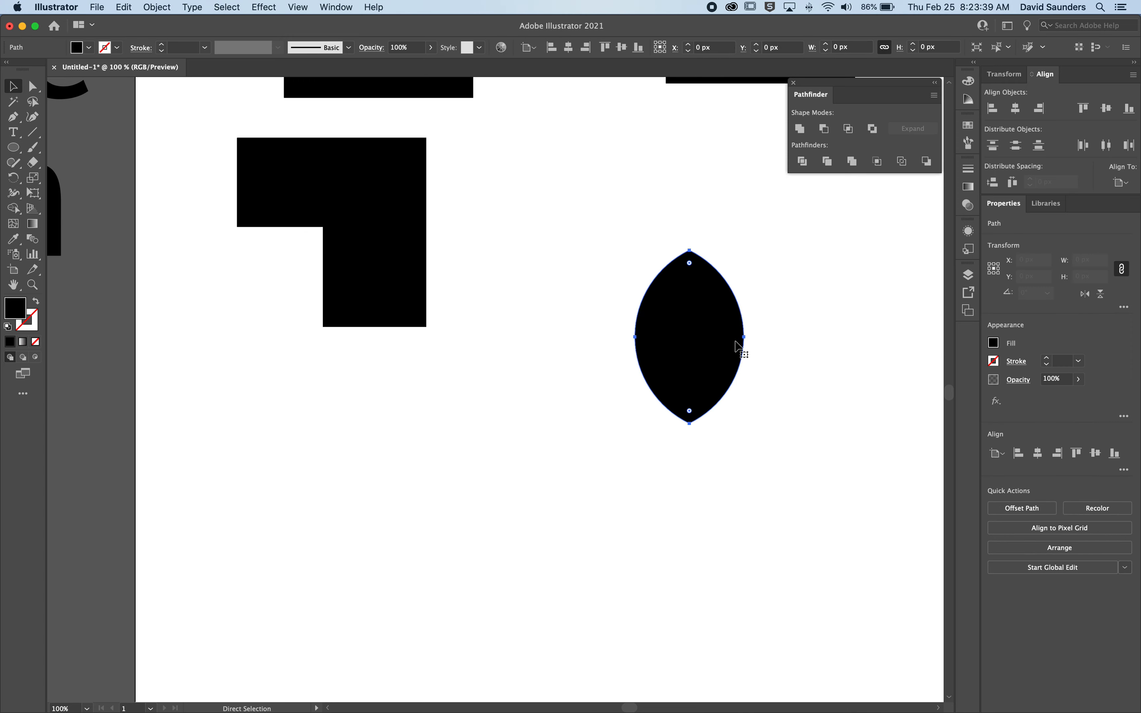
pyautogui.press('super+z')
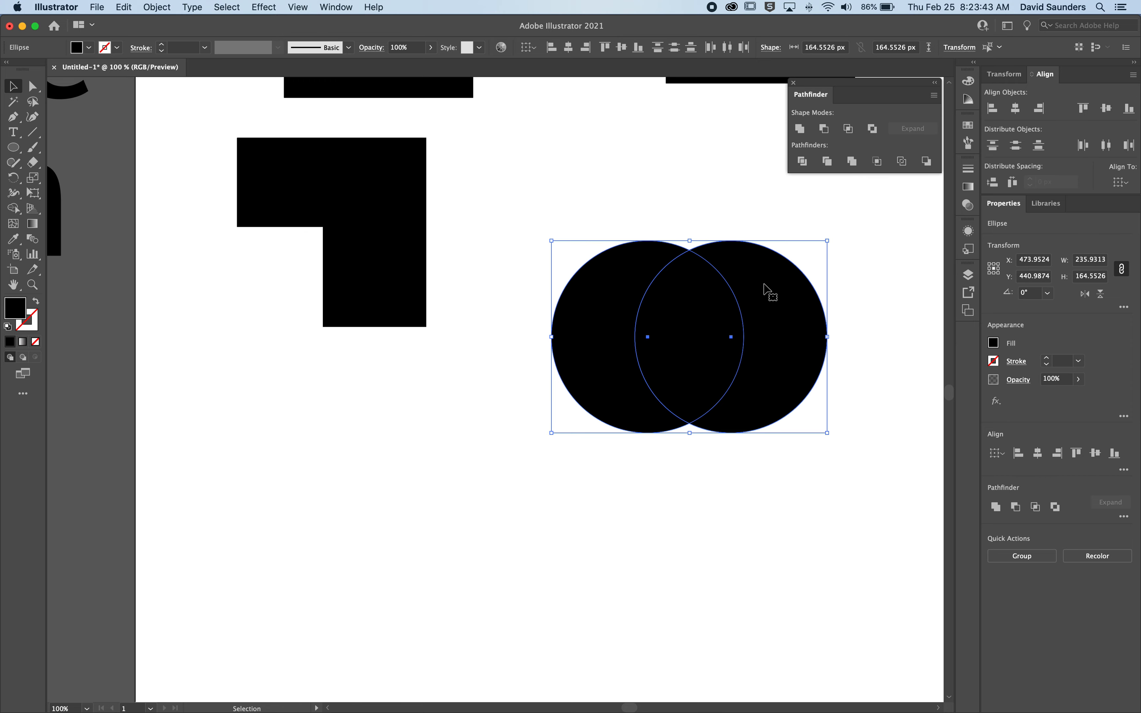
# Spread the two overlapping circles slightly farther apart, raise the right one a little, and select both
pyautogui.moveTo(764, 284); pyautogui.dragTo(766, 282)
pyautogui.click(716, 203)
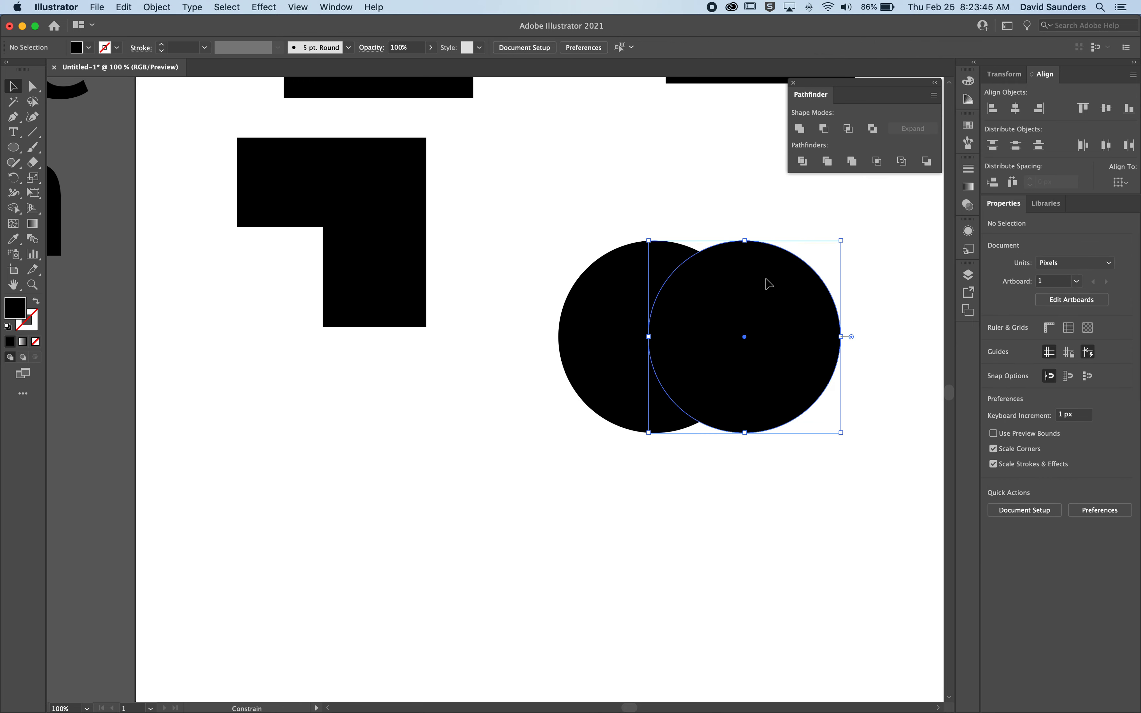
pyautogui.click(723, 214)
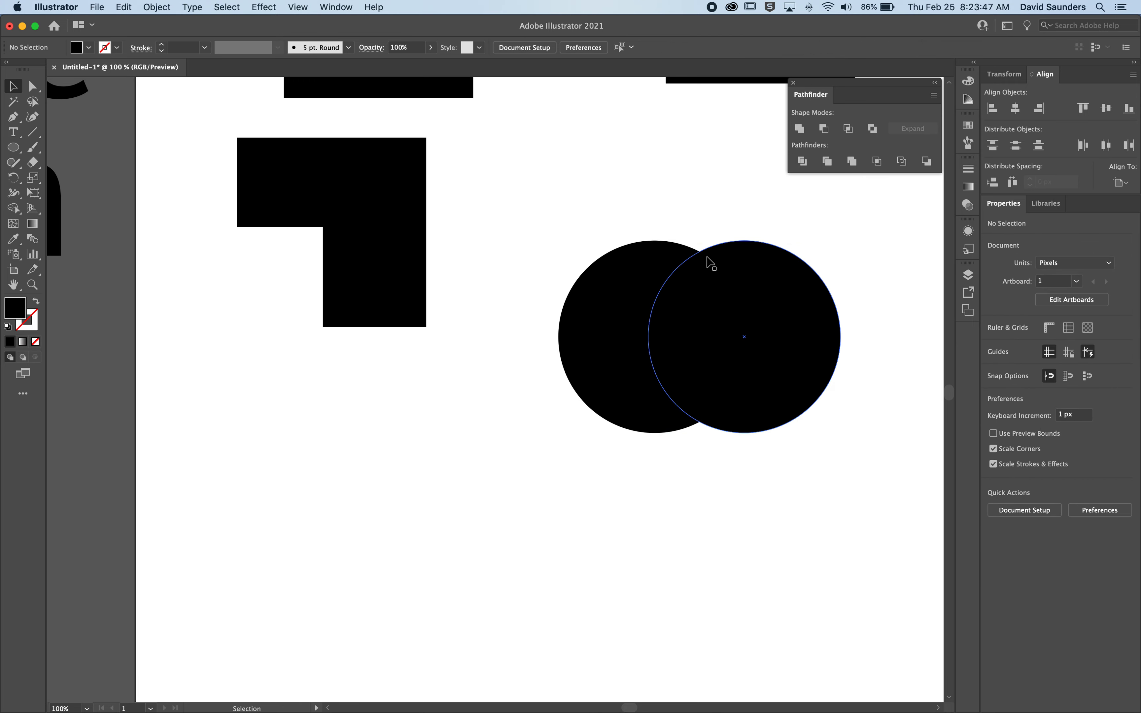
pyautogui.moveTo(643, 218); pyautogui.dragTo(752, 348)
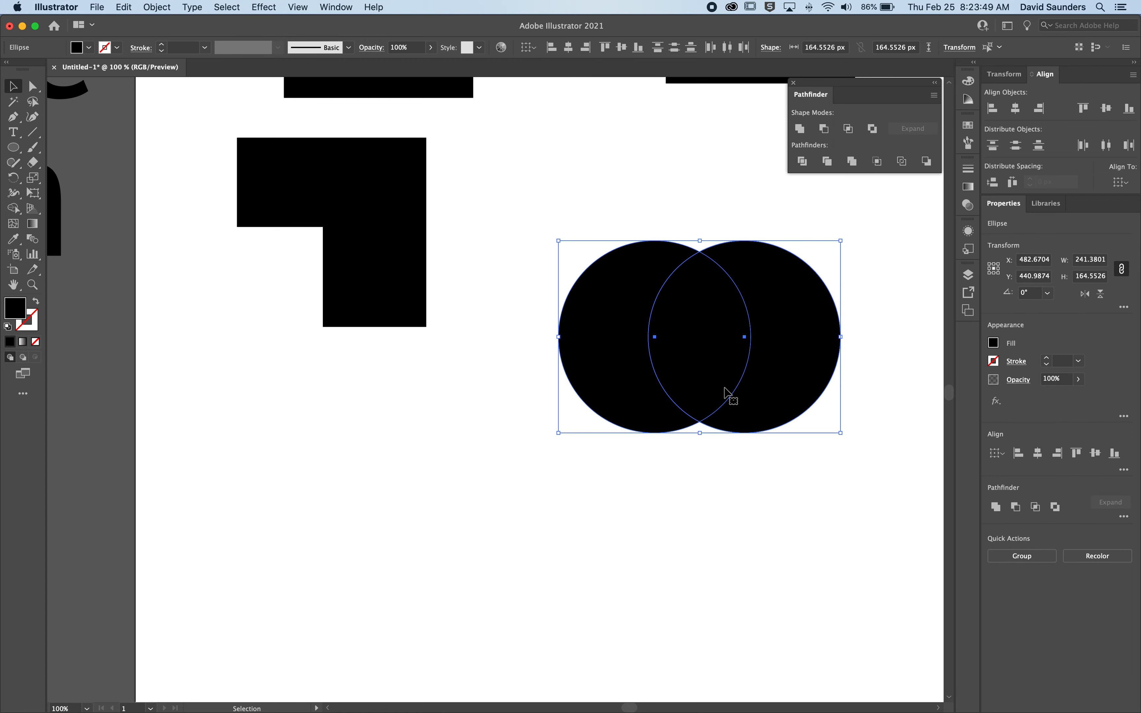
pyautogui.click(760, 480)
pyautogui.moveTo(757, 410); pyautogui.dragTo(760, 407)
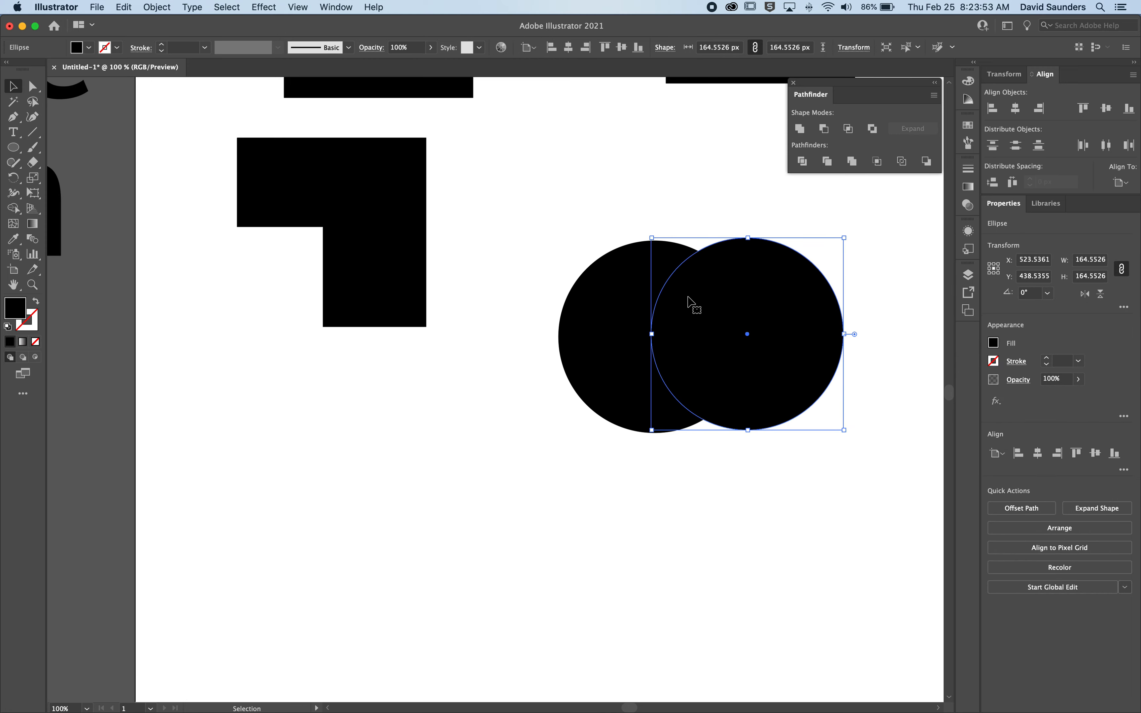
pyautogui.moveTo(590, 208); pyautogui.dragTo(778, 401)
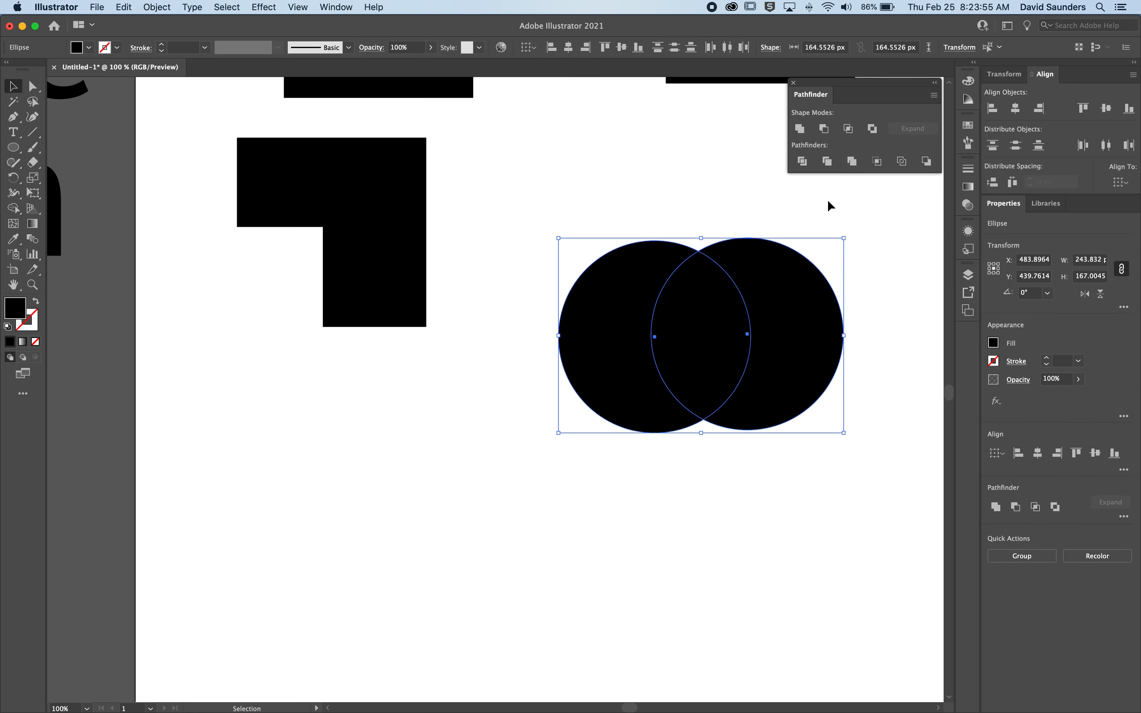
# Intersect the two circles, move the resulting leaf up and left, and copy it slightly to the right
pyautogui.click(853, 135)
pyautogui.click(818, 290)
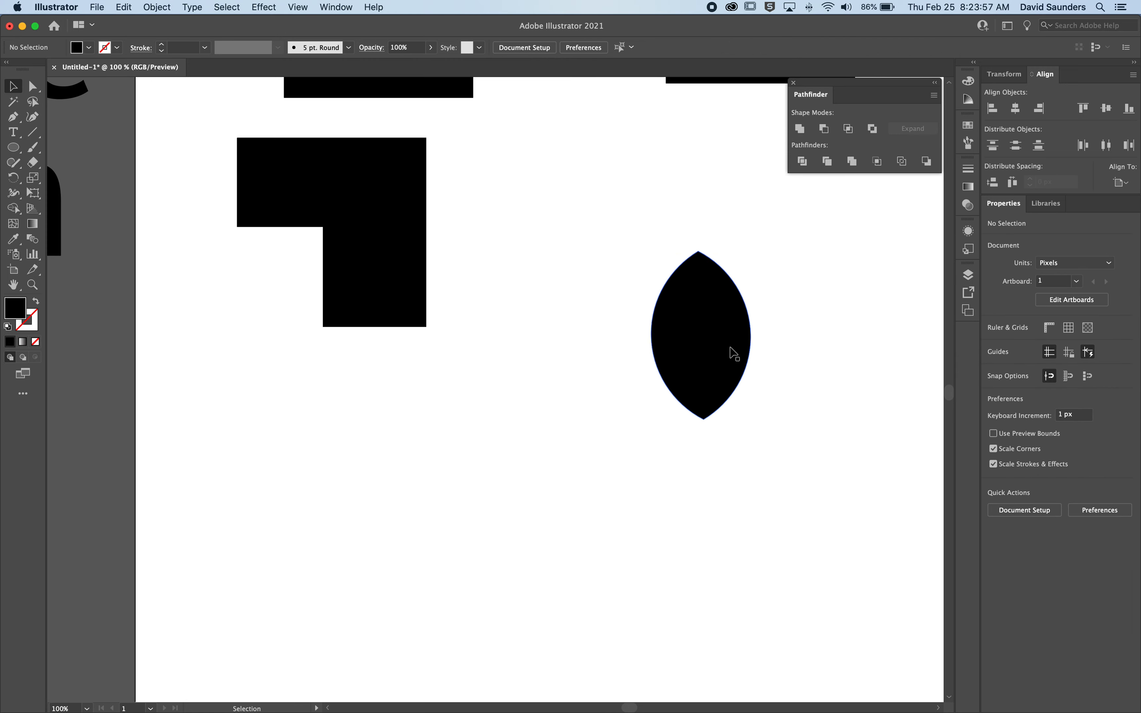
pyautogui.moveTo(734, 352); pyautogui.dragTo(707, 281)
pyautogui.click(732, 166)
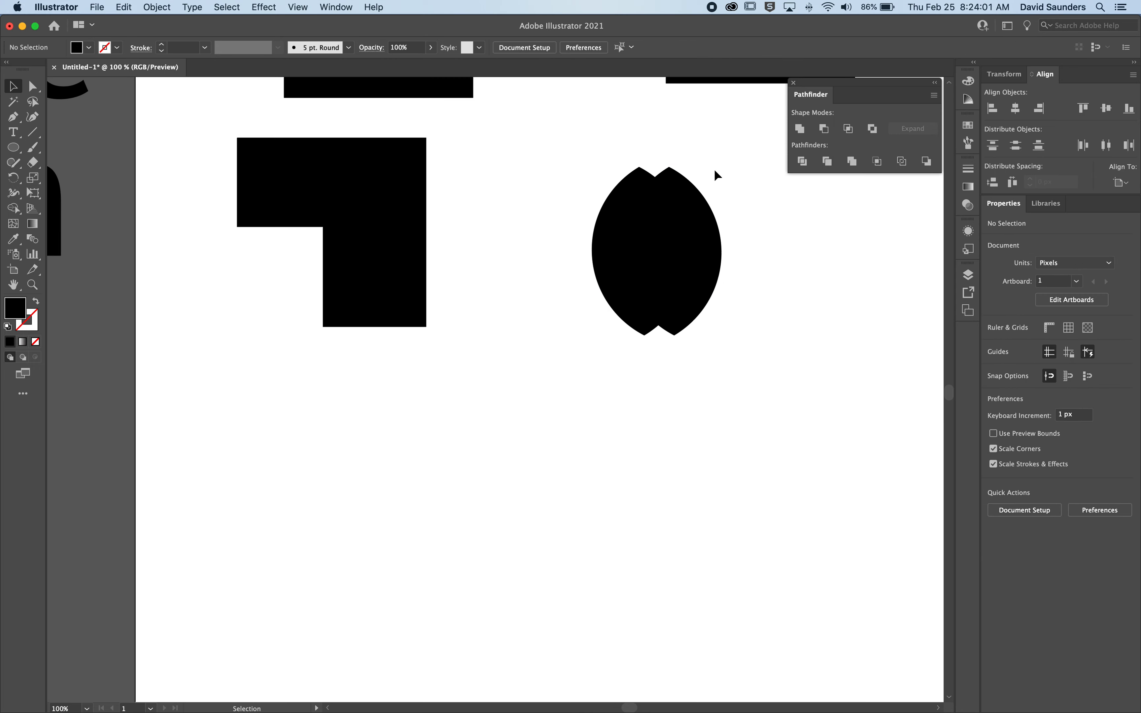
# Rotate the leaf copy to 315° and shift it down and right, trying Transform Again on the move
pyautogui.click(697, 202)
pyautogui.moveTo(728, 166); pyautogui.dragTo(732, 249)
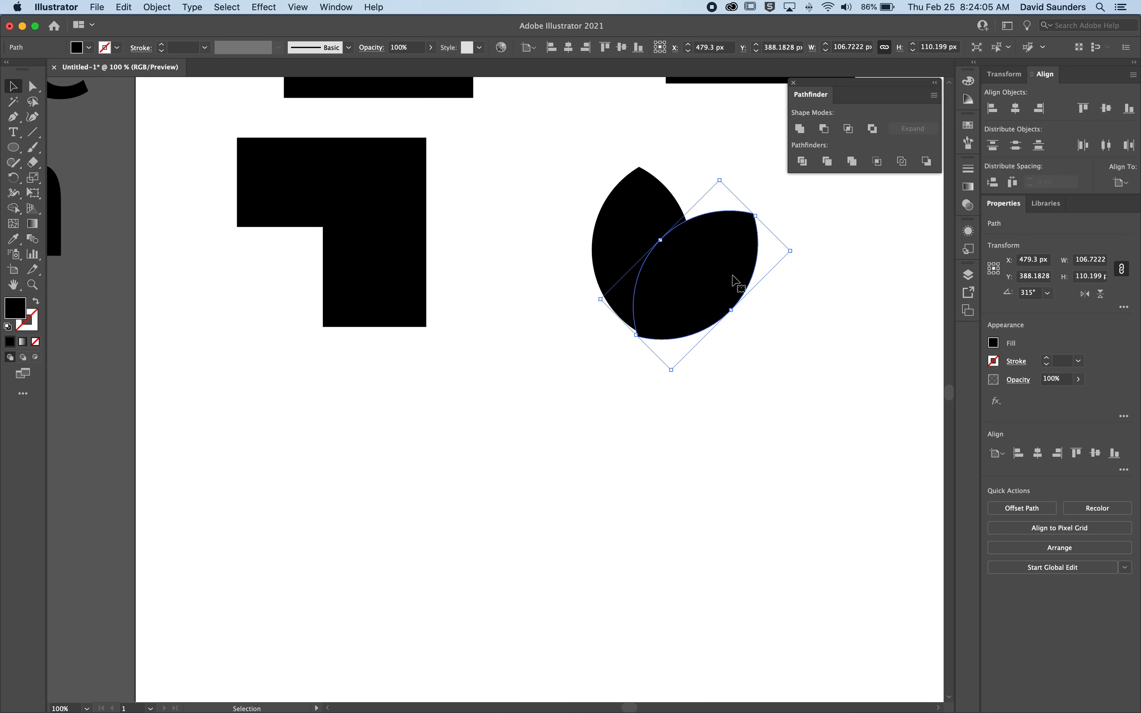
pyautogui.press('super+d')
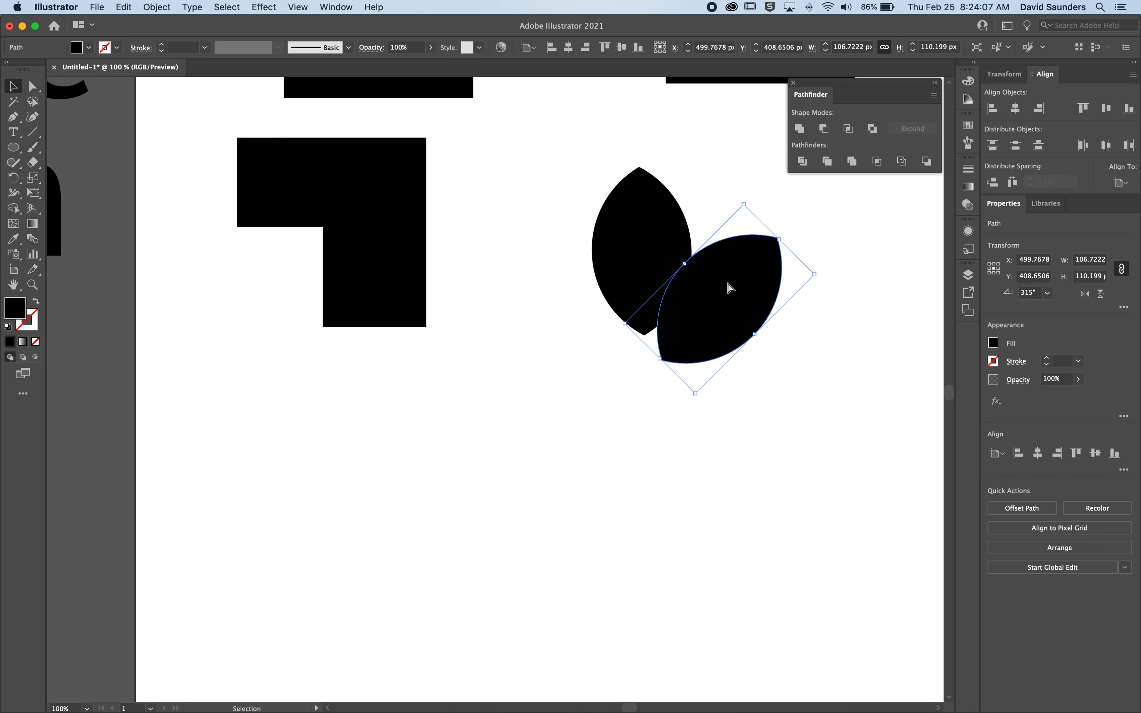
pyautogui.press('super+z')
# Try rotating the leaf copy farther to lie horizontally, and undo that rotation
pyautogui.moveTo(797, 254); pyautogui.dragTo(627, 314)
pyautogui.click(788, 264)
pyautogui.press('super+z')
pyautogui.press('super+z')
pyautogui.press('super+z')
pyautogui.press('super+z')
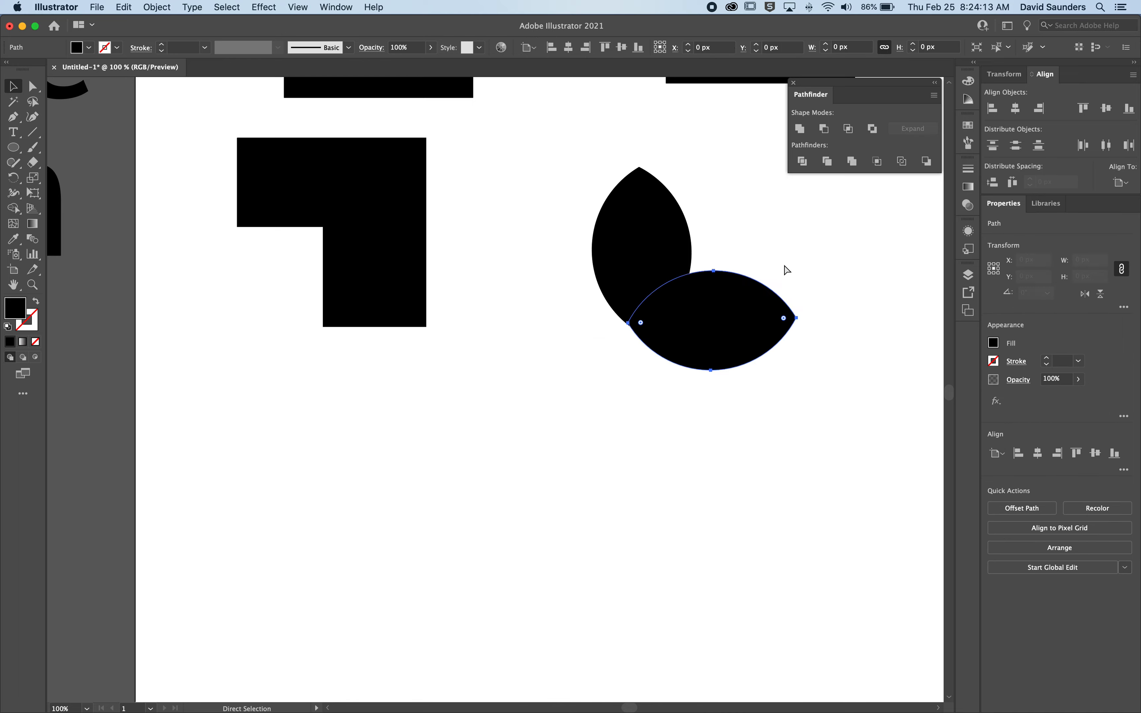
pyautogui.click(773, 309)
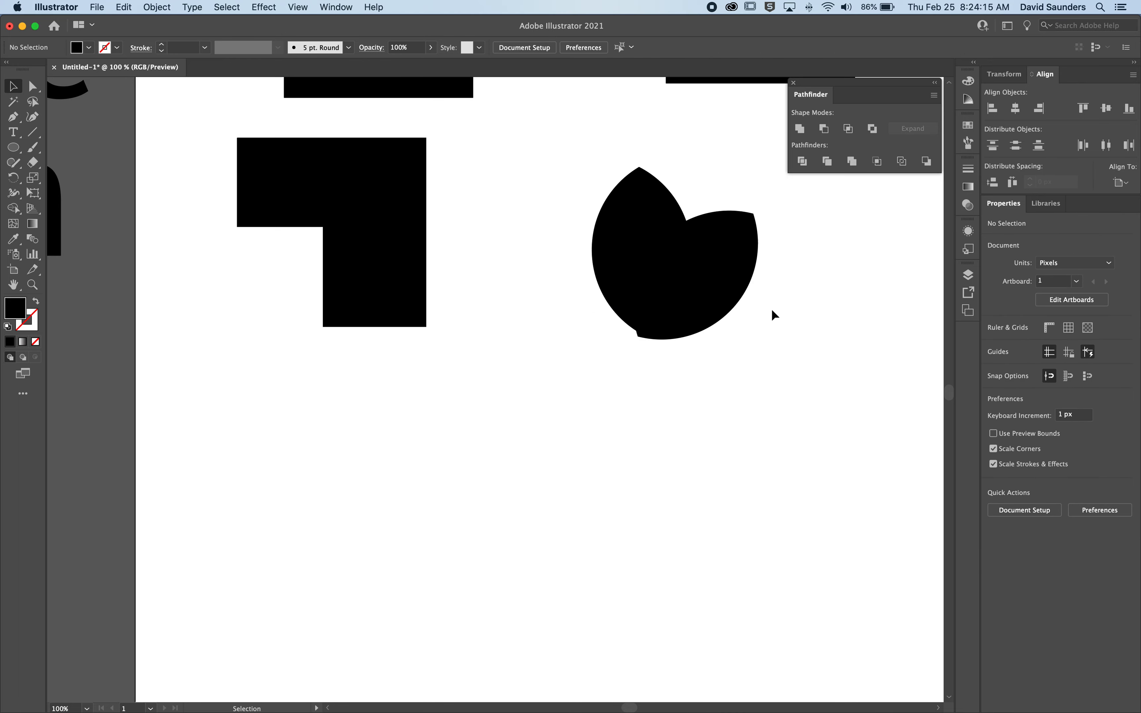
# Rotate both leaves together into an upright V shape and move the pair up and to the left
pyautogui.moveTo(790, 360); pyautogui.dragTo(649, 279)
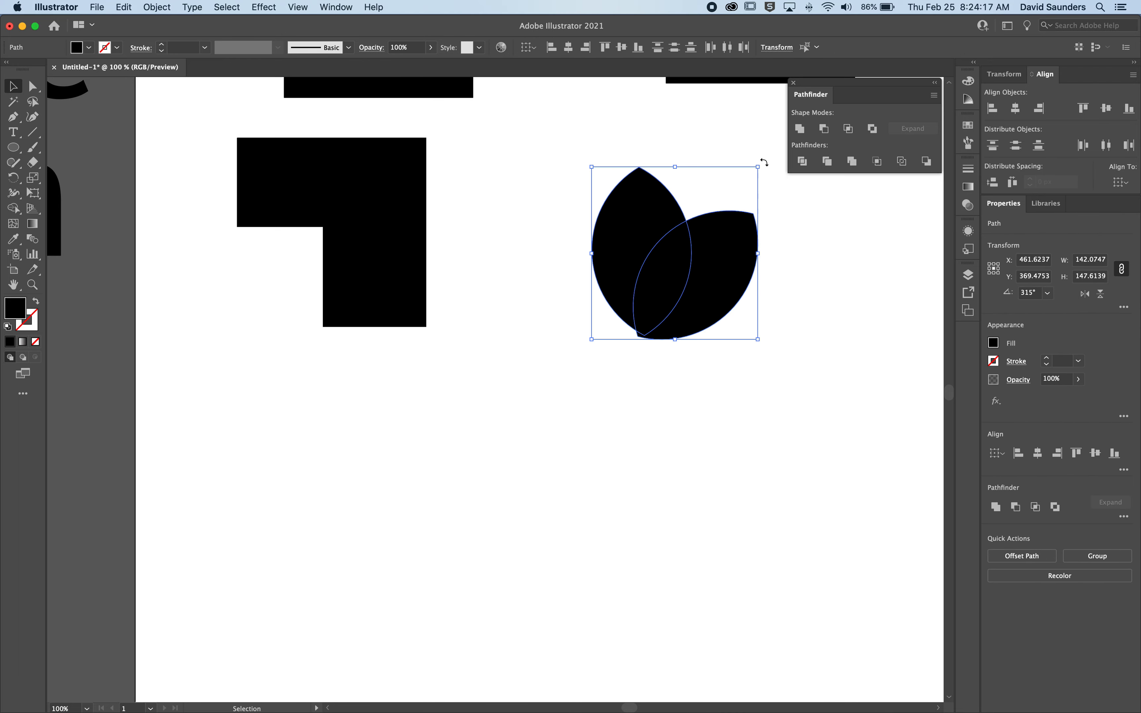
pyautogui.moveTo(716, 158); pyautogui.dragTo(653, 169)
pyautogui.click(739, 287)
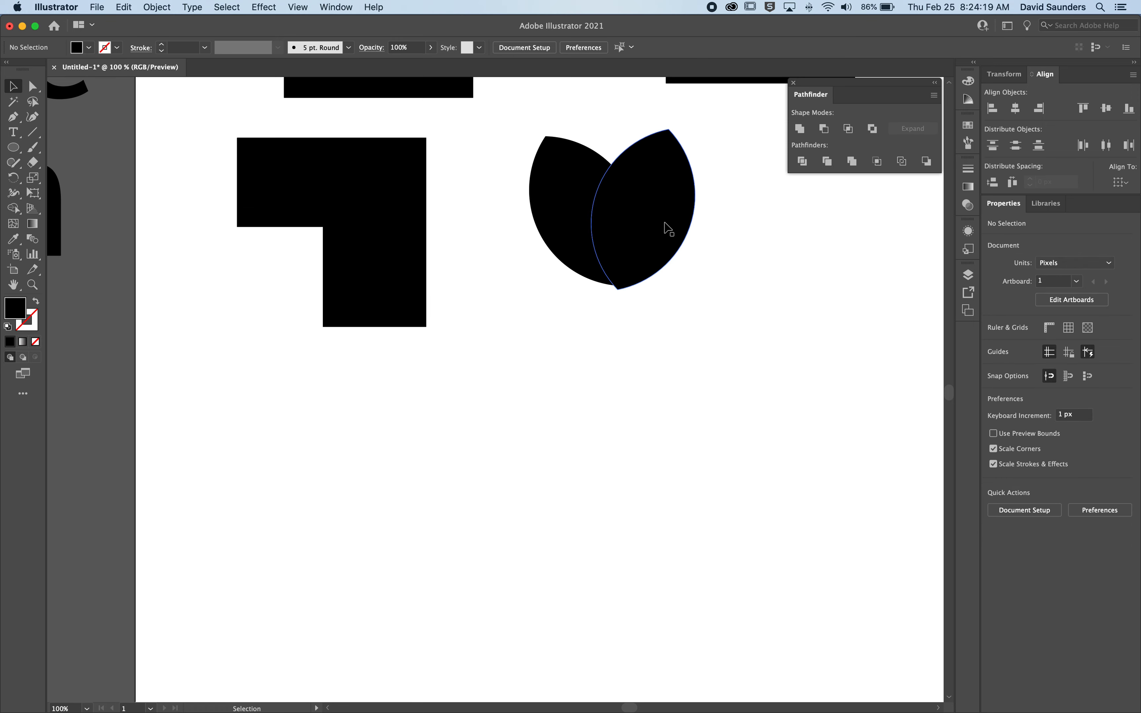
# Try aligning the two leaves on their horizontal centers, and undo the alignment and the pair's last move
pyautogui.moveTo(575, 122); pyautogui.dragTo(663, 191)
pyautogui.click(568, 47)
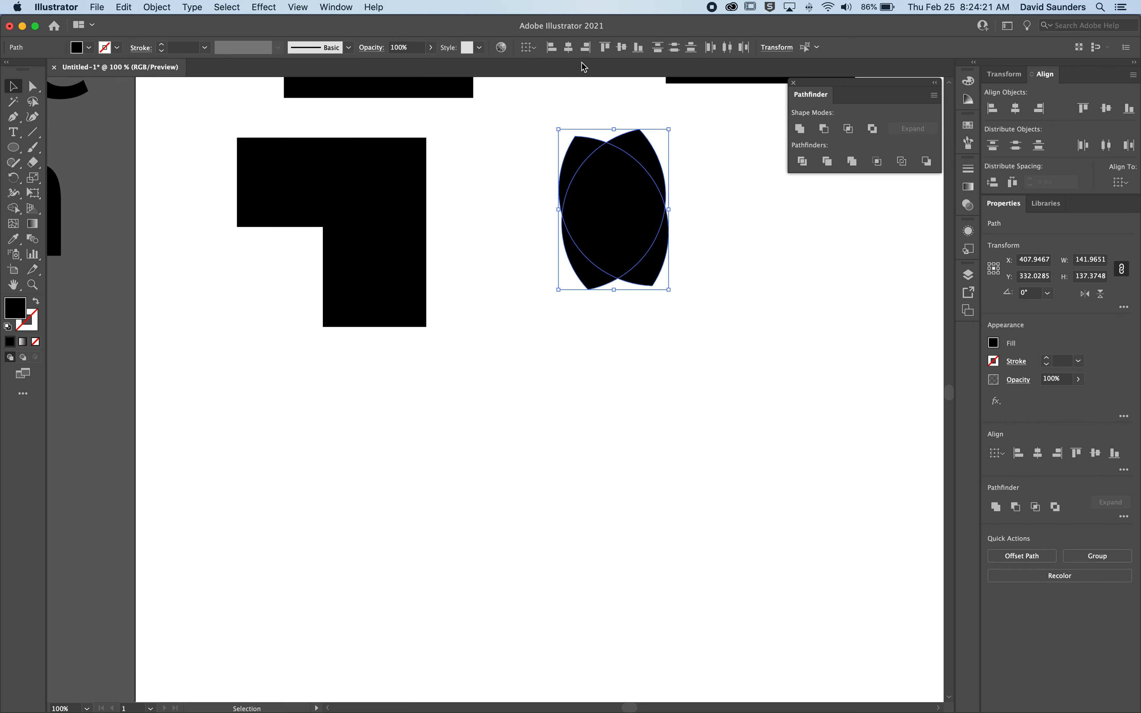
pyautogui.click(725, 209)
pyautogui.press('super+z')
pyautogui.press('super+z')
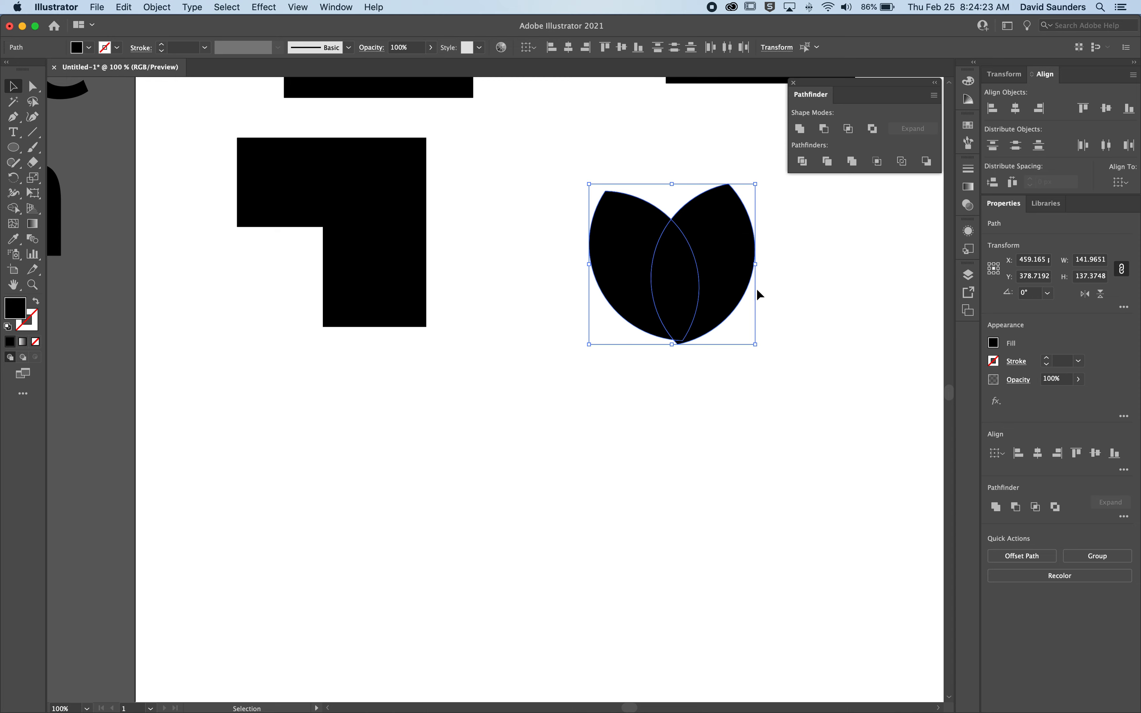
# Nudge the left leaf so both leaf bases meet, and move the pair up and to the left
pyautogui.click(792, 325)
pyautogui.click(632, 236)
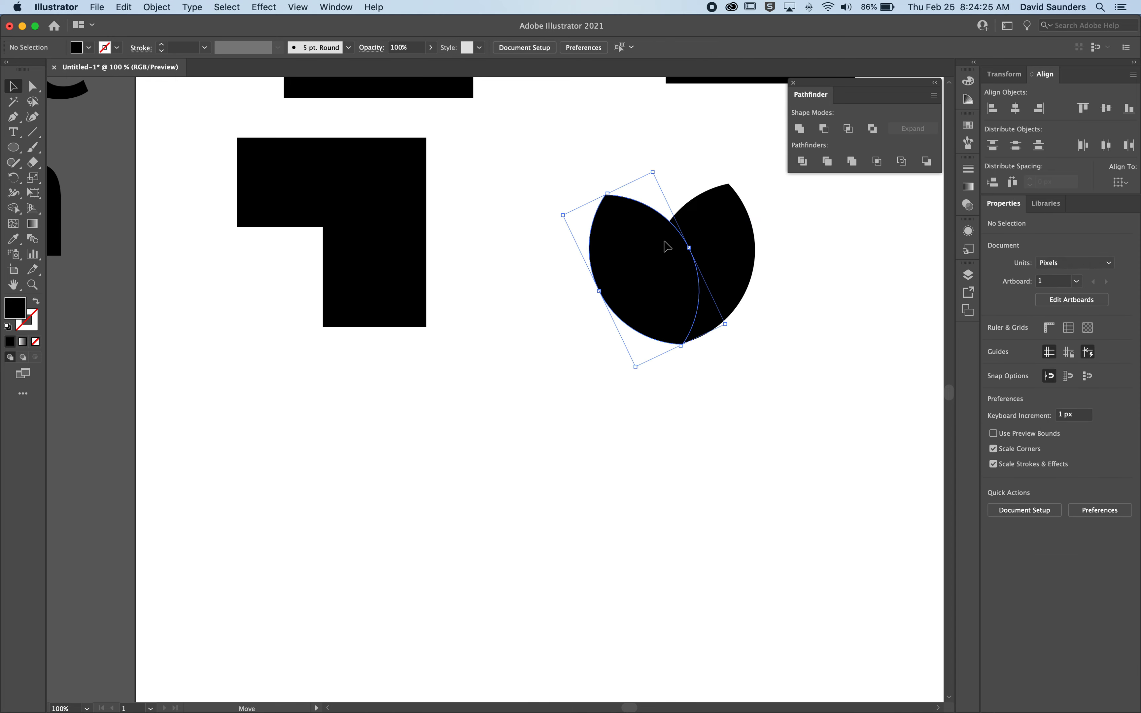
pyautogui.click(774, 291)
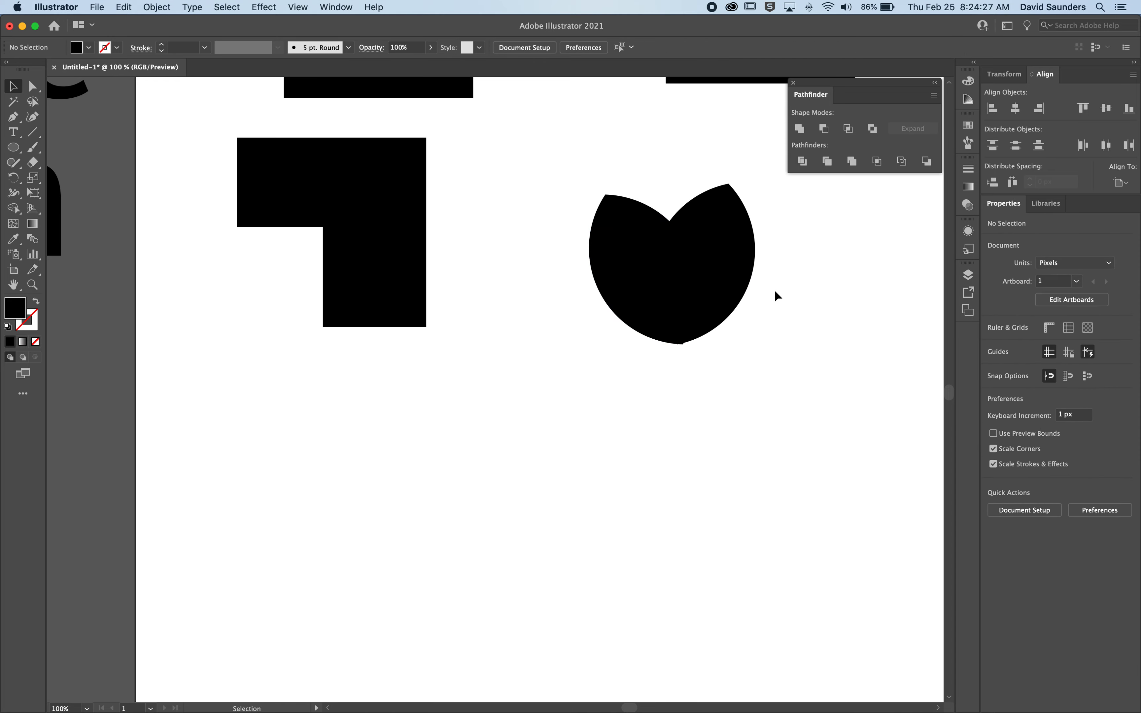
pyautogui.moveTo(786, 354); pyautogui.dragTo(634, 260)
pyautogui.moveTo(705, 255); pyautogui.dragTo(645, 209)
pyautogui.click(808, 286)
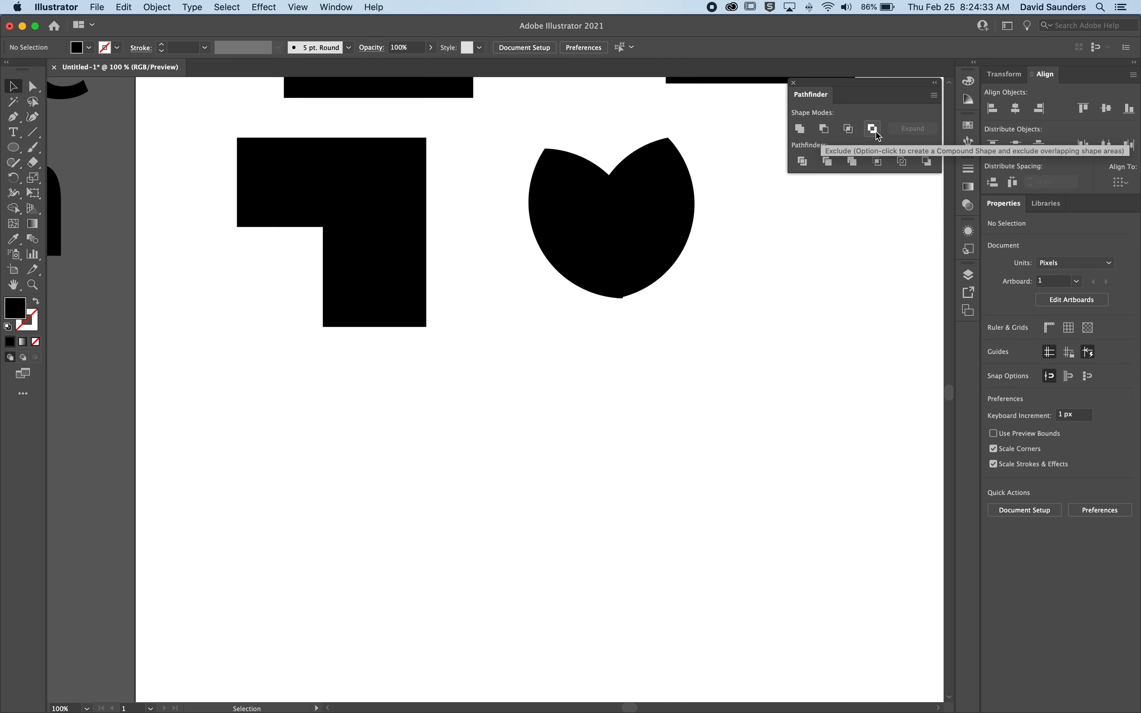
# Undo the leaf edits and the Intersect operation back to the two overlapping circles
pyautogui.press('super+z')
pyautogui.press('super+z')
pyautogui.press('super+z')
pyautogui.press('super+z')
pyautogui.press('super+z')
pyautogui.press('super+z')
pyautogui.press('super+z')
pyautogui.press('super+z')
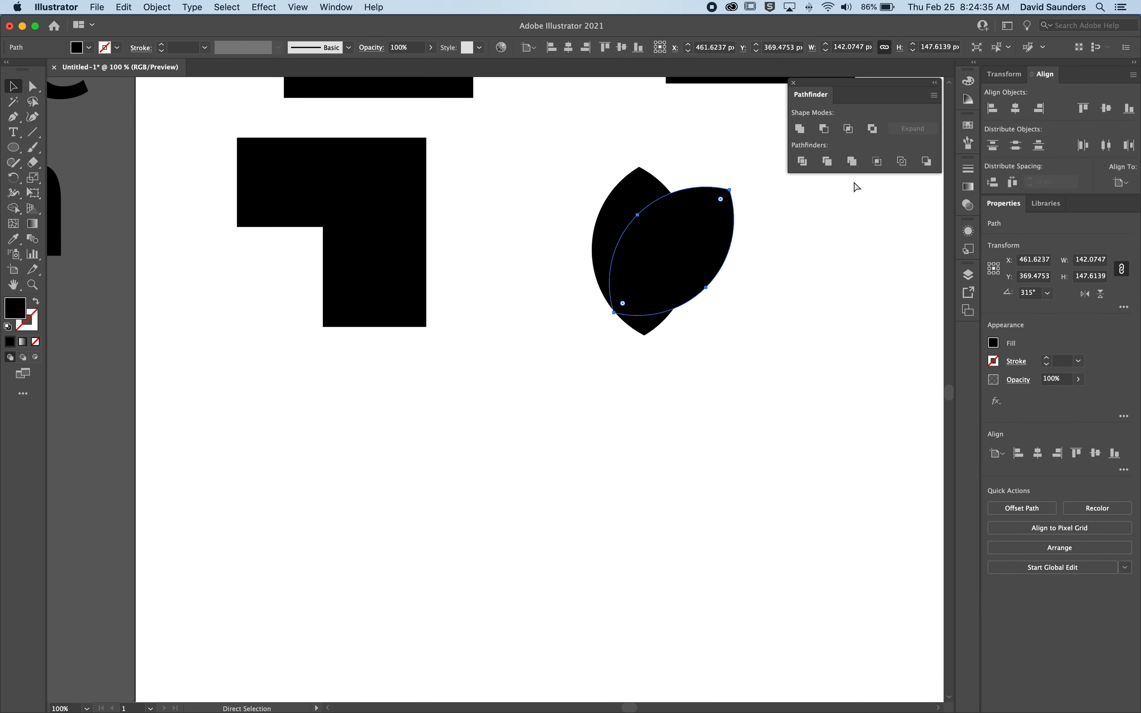
pyautogui.press('v')
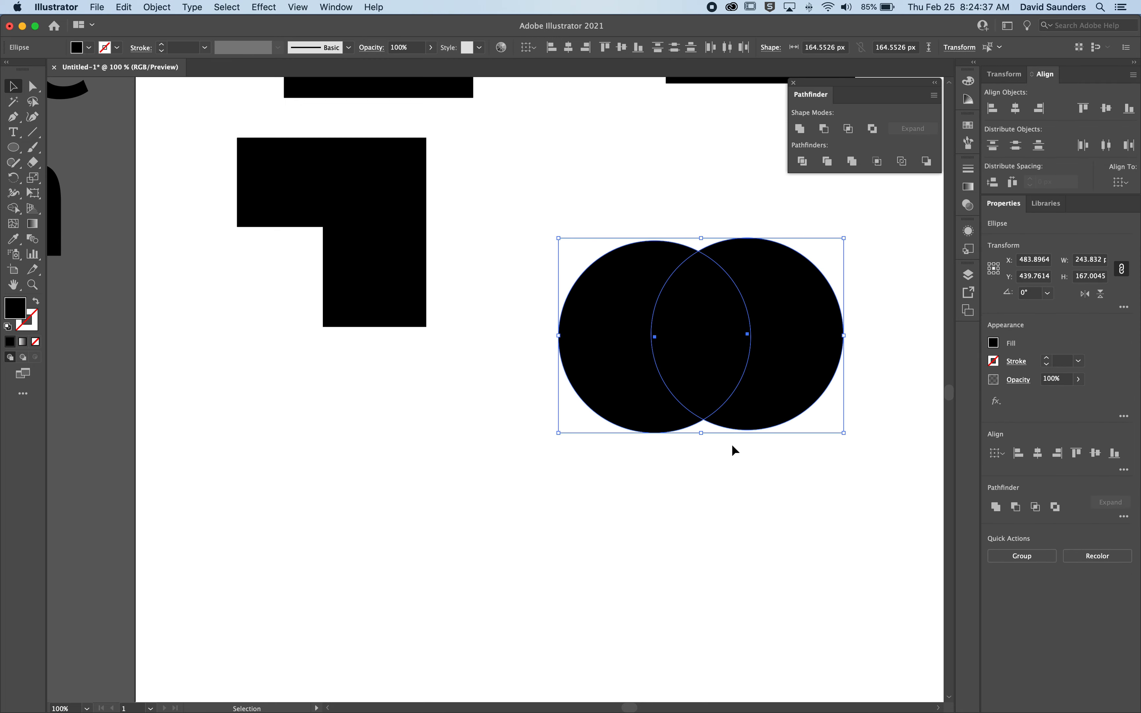
# Move the two overlapping circles down about 24 px and remove their overlapping area with Exclude
pyautogui.moveTo(734, 366); pyautogui.dragTo(734, 393)
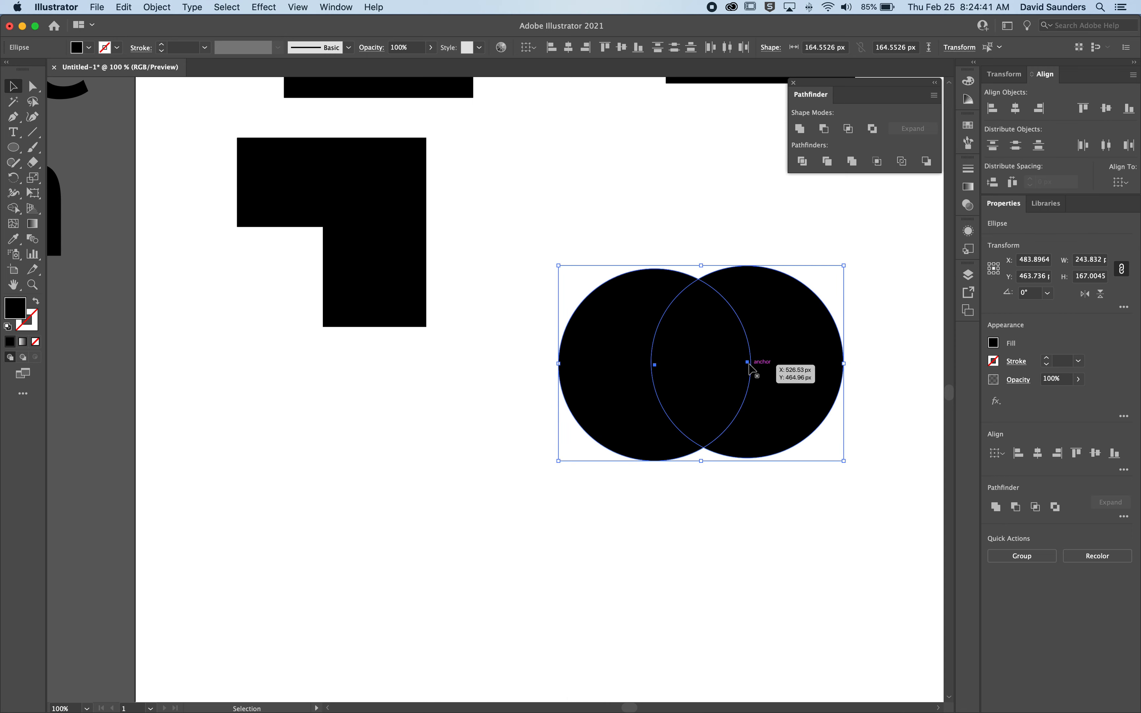
pyautogui.click(873, 129)
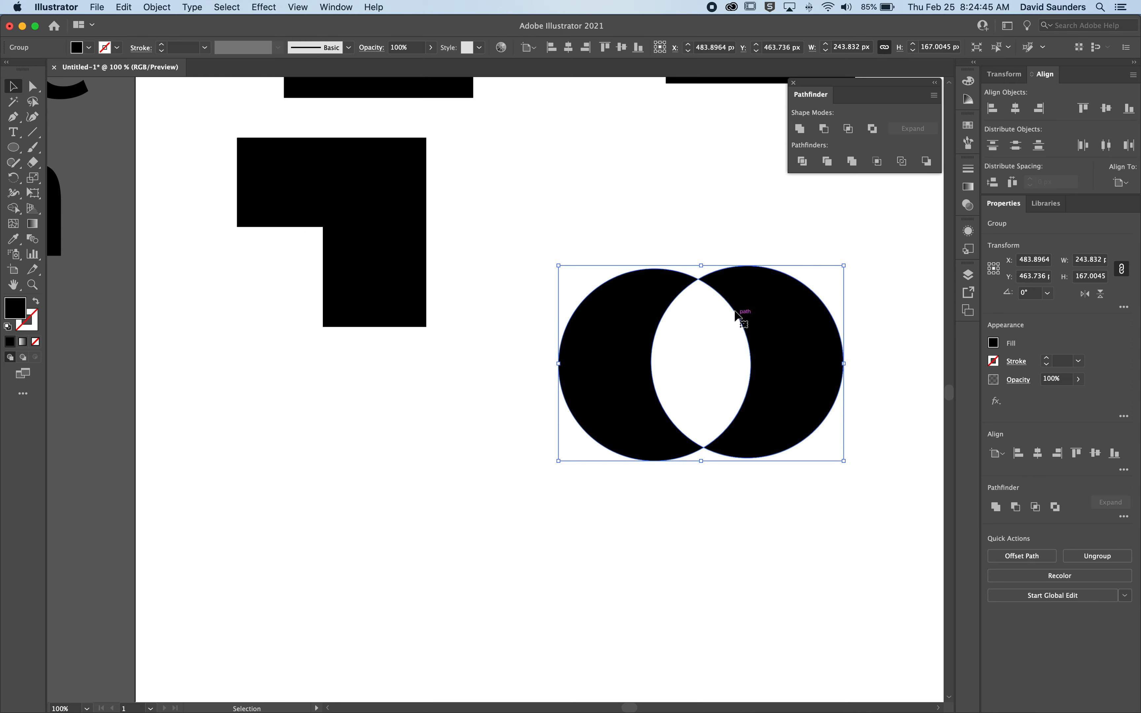
pyautogui.click(705, 229)
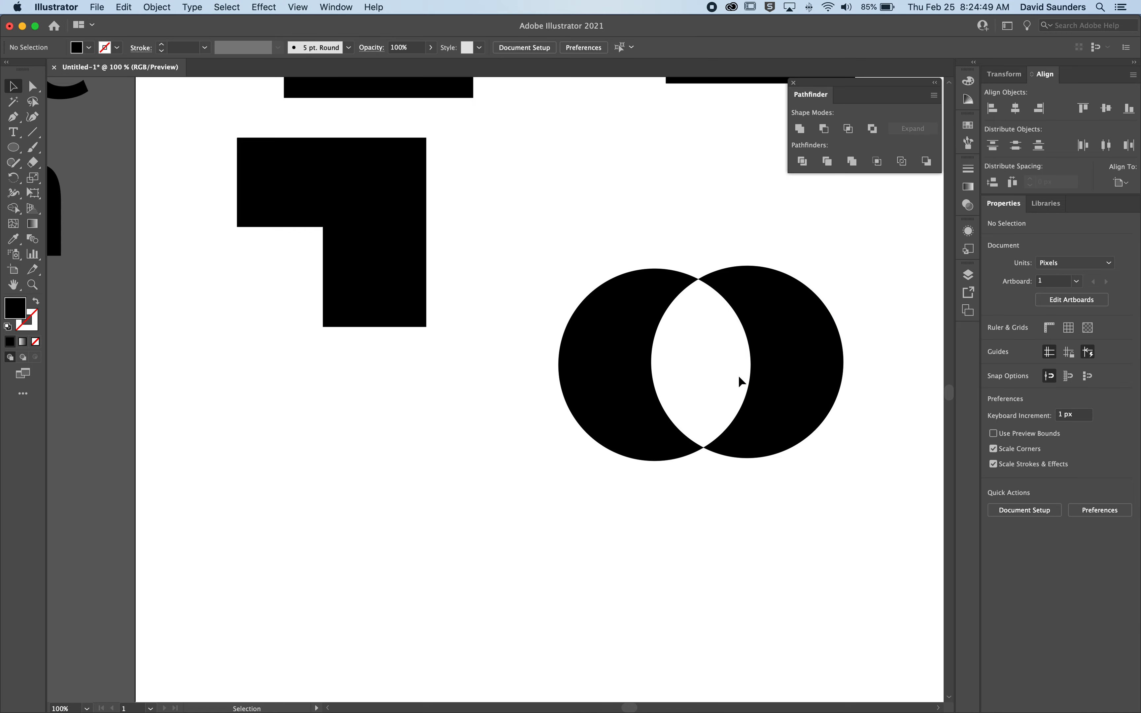
# Isolate the group of crescents, try moving both crescents up and left, and leave isolation mode
pyautogui.moveTo(659, 286); pyautogui.dragTo(636, 287)
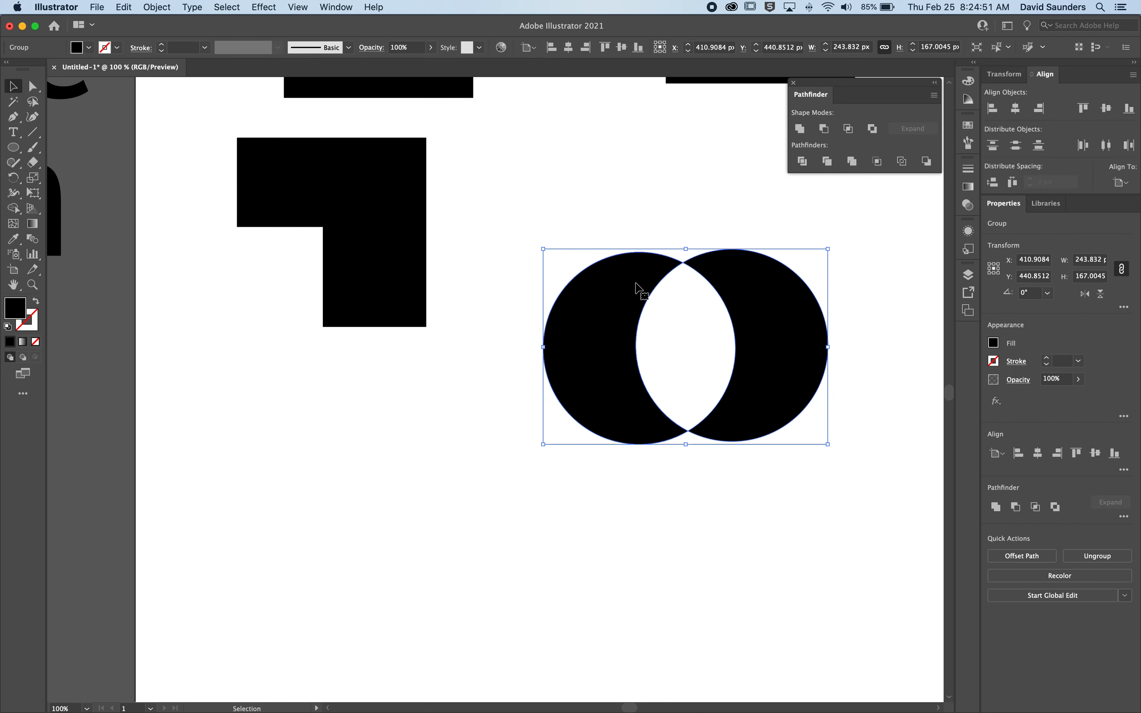
pyautogui.doubleClick(627, 297)
pyautogui.click(765, 340)
pyautogui.moveTo(765, 340); pyautogui.dragTo(727, 277)
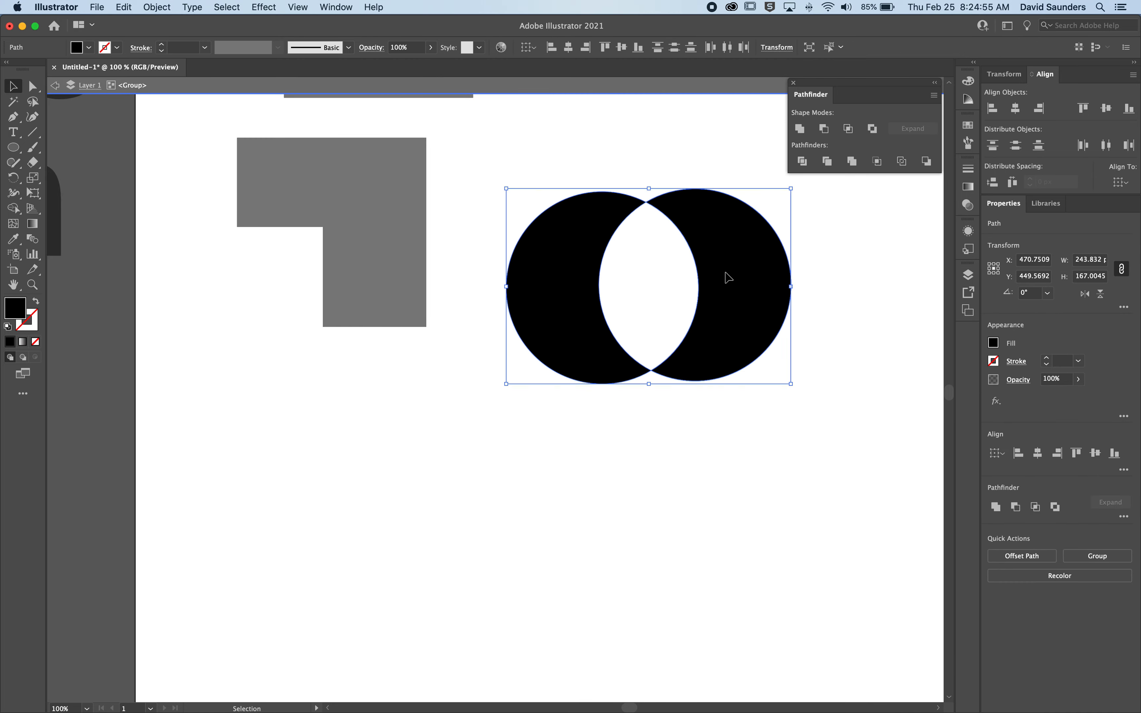
pyautogui.press('super+z')
pyautogui.doubleClick(708, 204)
# Move the crescent group slightly down and right, and ungroup it into separate crescents
pyautogui.moveTo(615, 260); pyautogui.dragTo(646, 290)
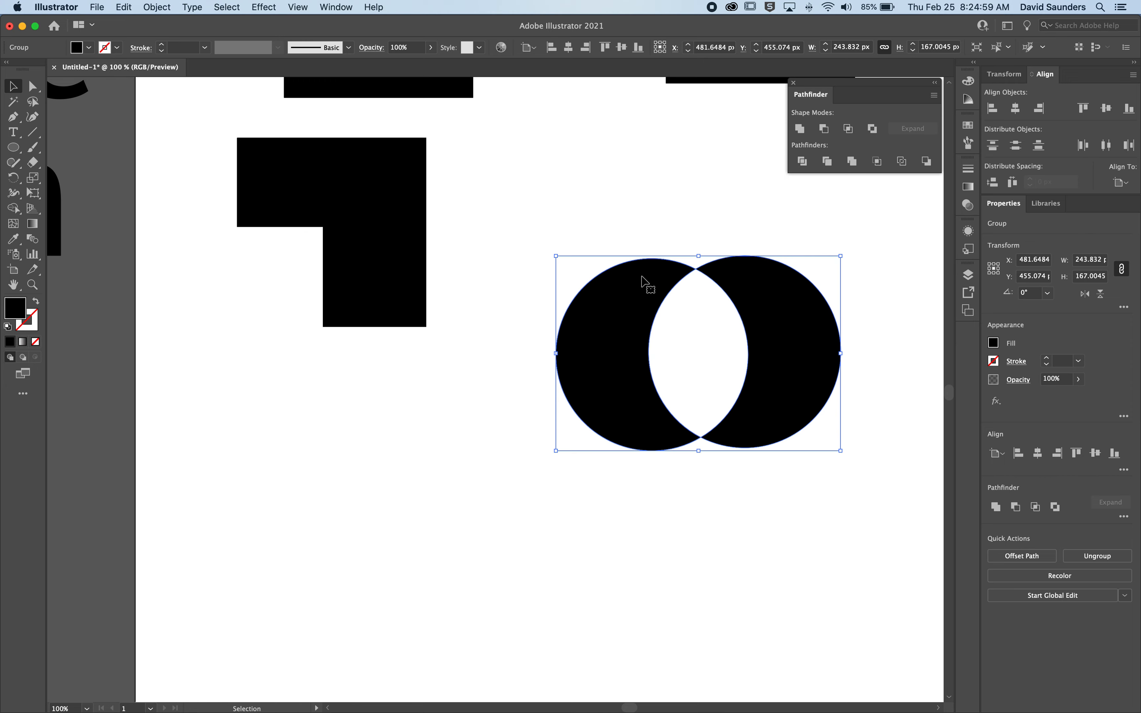
pyautogui.rightClick(640, 307)
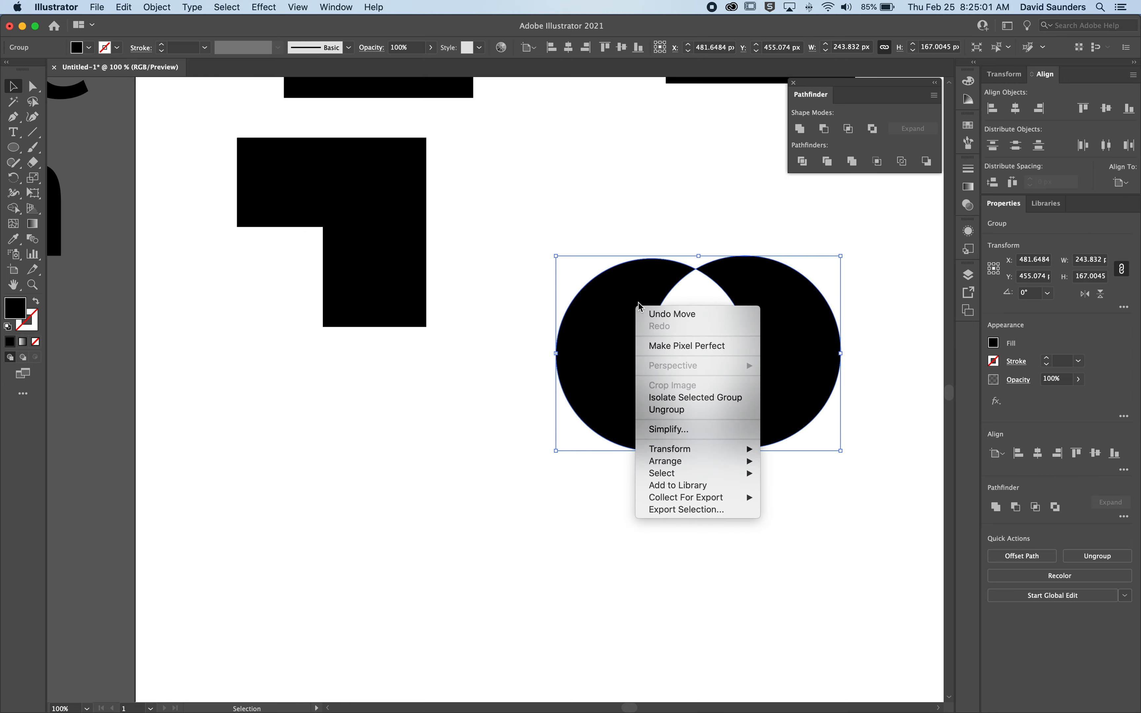
pyautogui.click(668, 410)
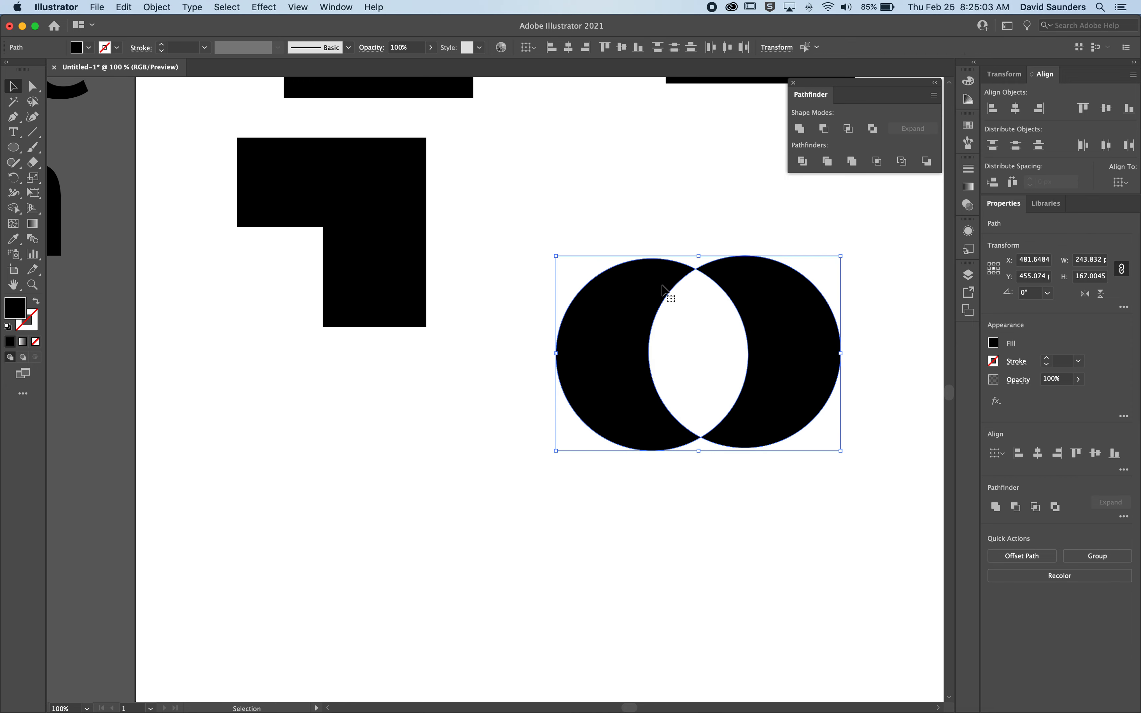
pyautogui.click(687, 279)
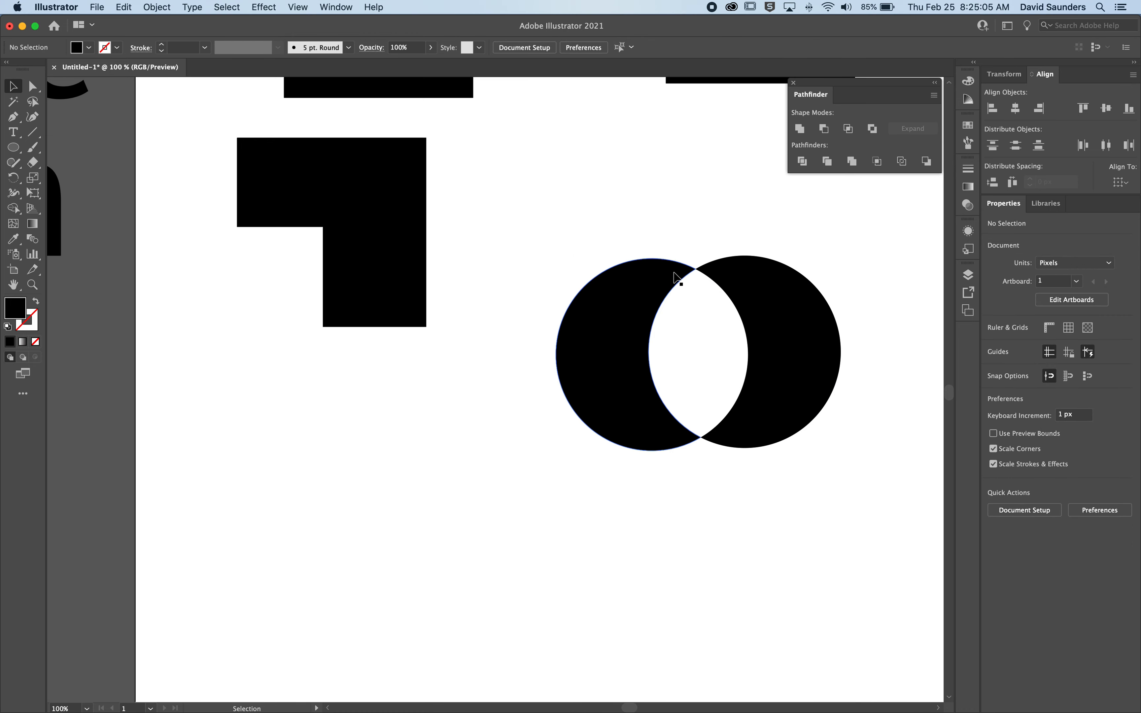
# Pull the crescents apart by moving the left one slightly left and the right one to the right
pyautogui.moveTo(669, 276); pyautogui.dragTo(649, 269)
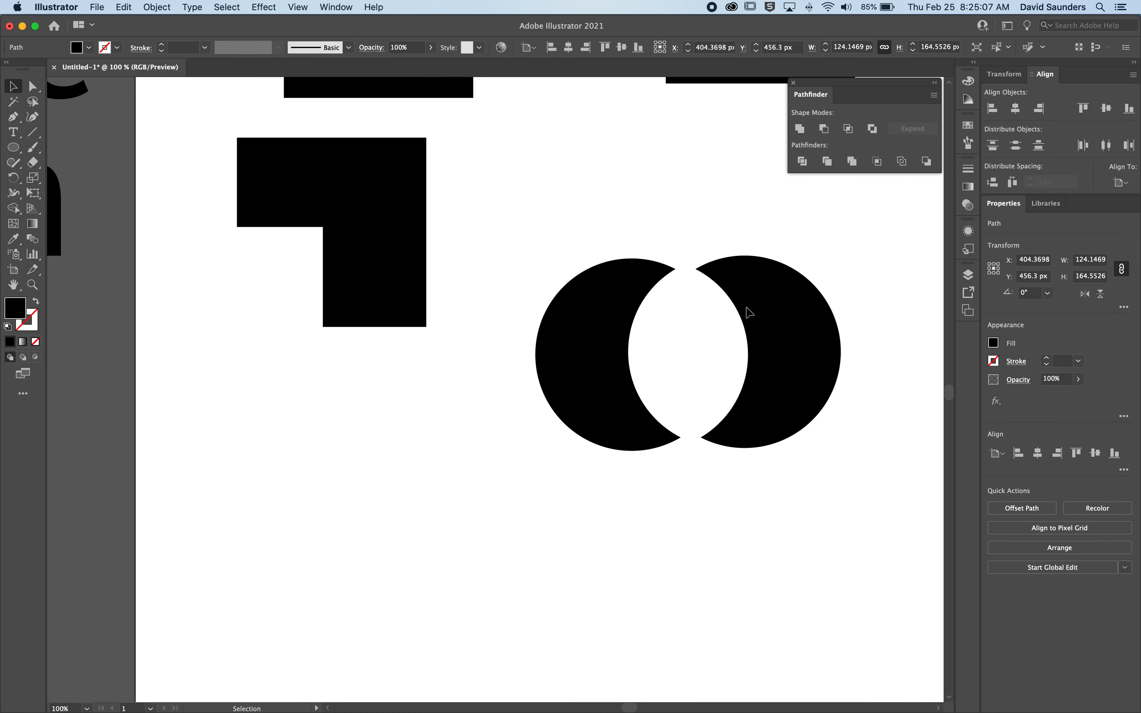
pyautogui.click(669, 455)
pyautogui.moveTo(780, 390); pyautogui.dragTo(839, 384)
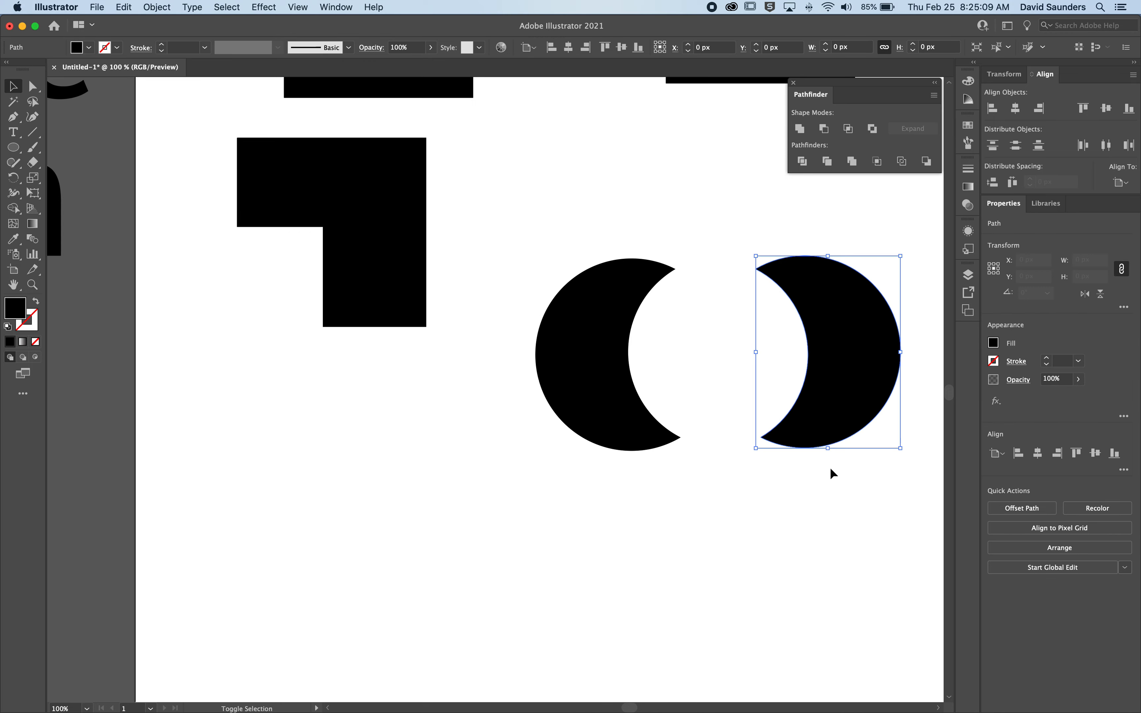
pyautogui.click(789, 489)
# Undo the moves that separated the two crescents so their tips meet again
pyautogui.scroll(-1, 786, 484)
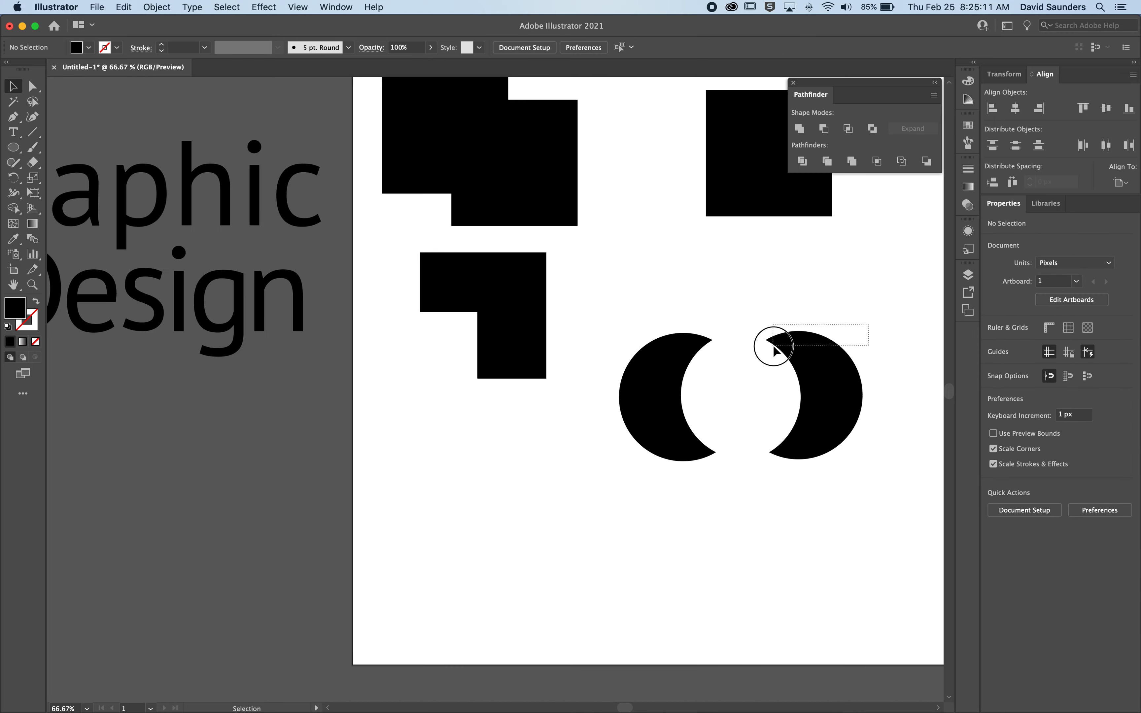
pyautogui.click(800, 367)
pyautogui.click(667, 382)
pyautogui.press('super+z')
pyautogui.press('super+z')
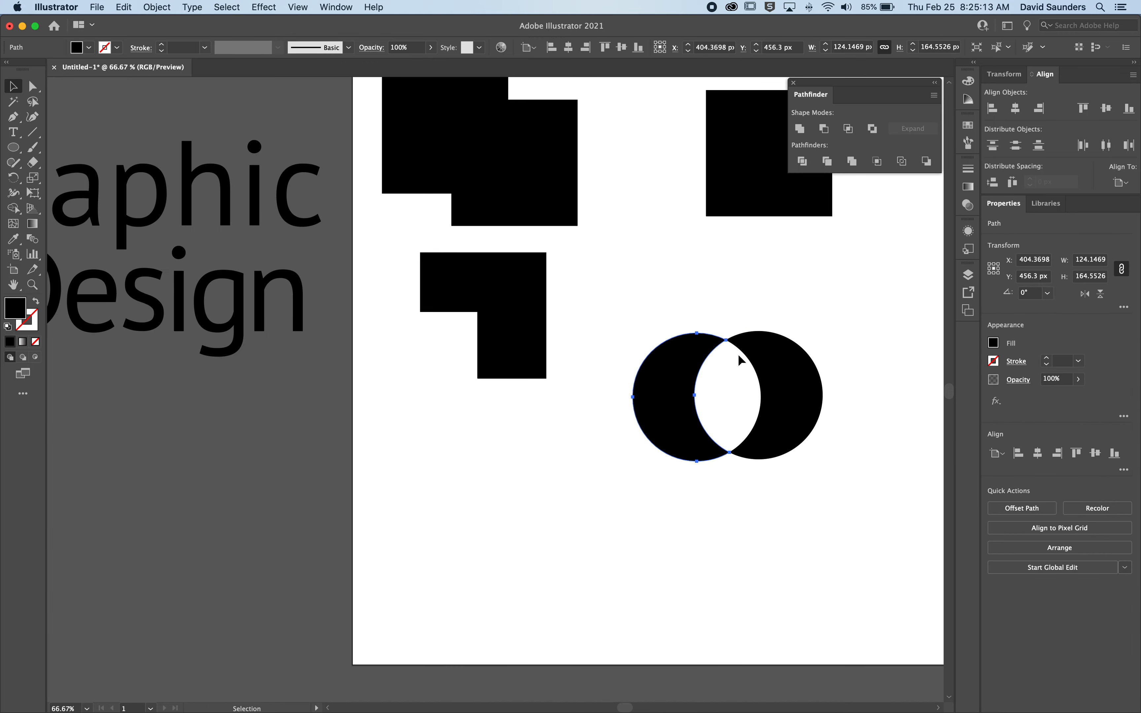
# Move the crescents up and right, and arrange three overlapping copies of the square diagonally in the artboard's lower-left area
pyautogui.click(761, 252)
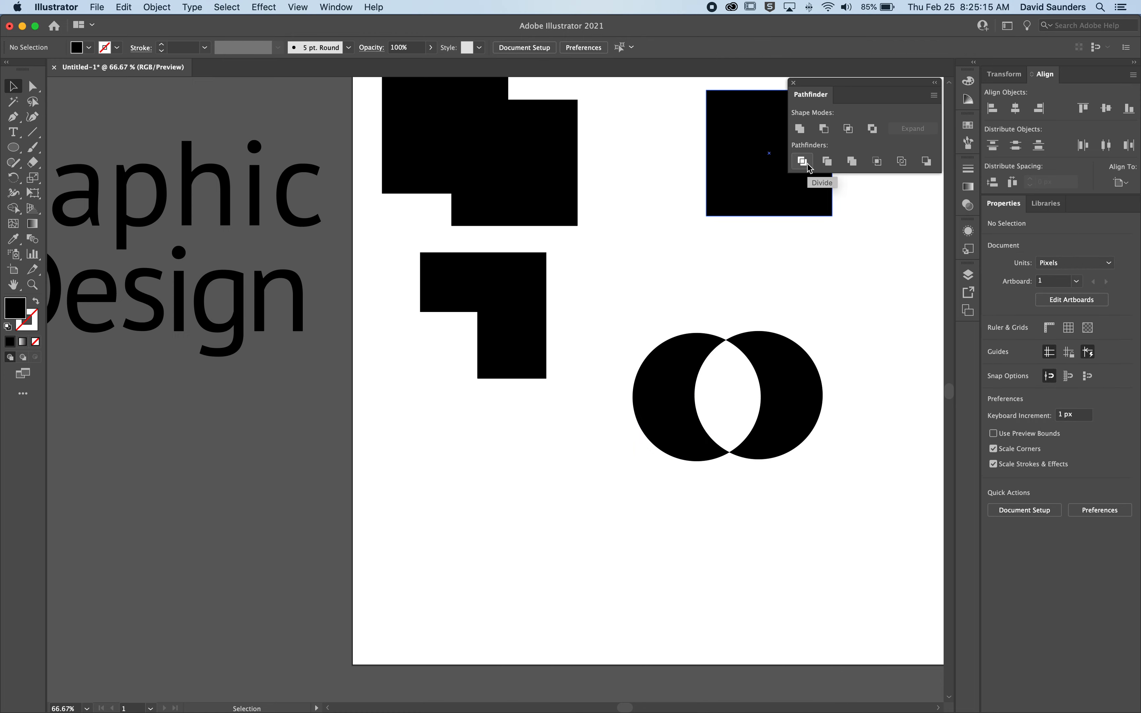
pyautogui.moveTo(691, 294); pyautogui.dragTo(822, 331)
pyautogui.moveTo(756, 212); pyautogui.dragTo(532, 549)
pyautogui.moveTo(557, 507); pyautogui.dragTo(680, 594)
pyautogui.moveTo(679, 436); pyautogui.dragTo(521, 580)
pyautogui.click(745, 522)
pyautogui.moveTo(674, 414); pyautogui.dragTo(551, 578)
pyautogui.moveTo(632, 587); pyautogui.dragTo(587, 551)
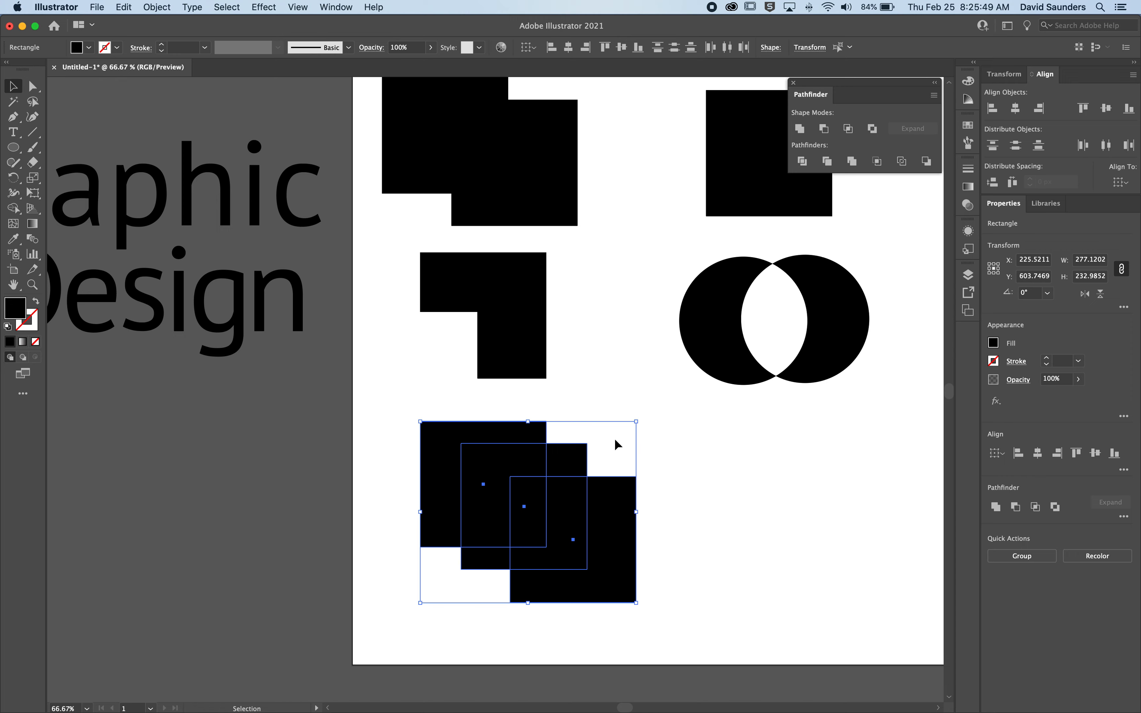
# Split the three overlapping squares into separate pieces with the Divide pathfinder and deselect them
pyautogui.click(805, 160)
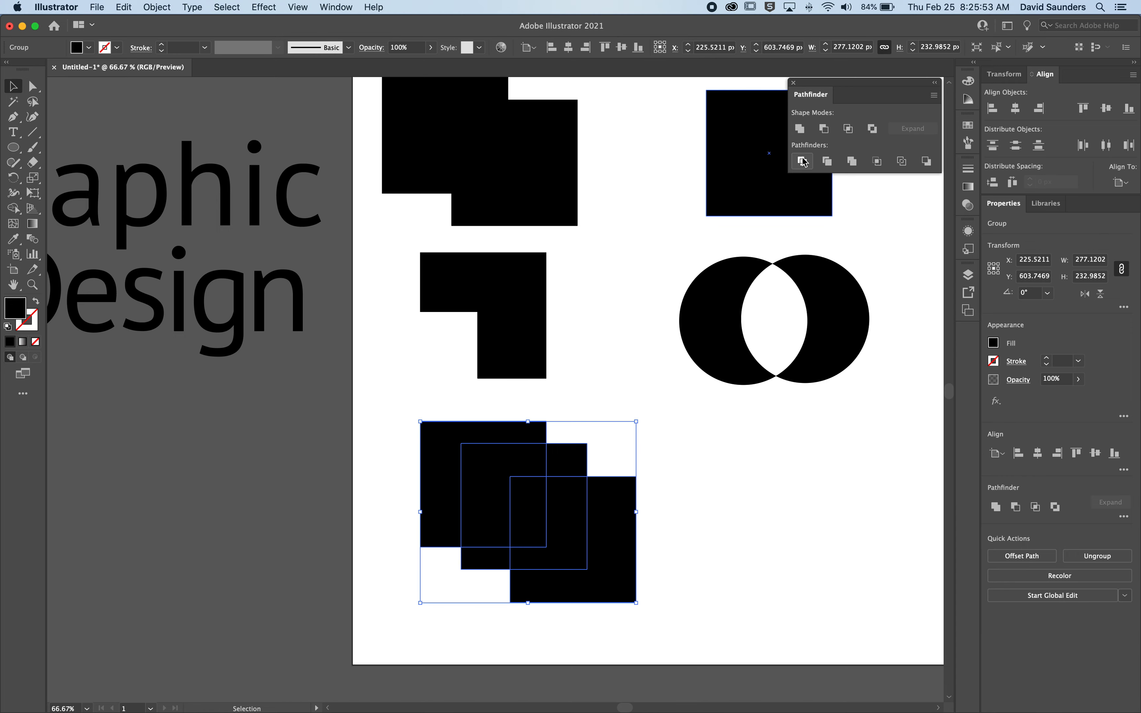
pyautogui.click(703, 477)
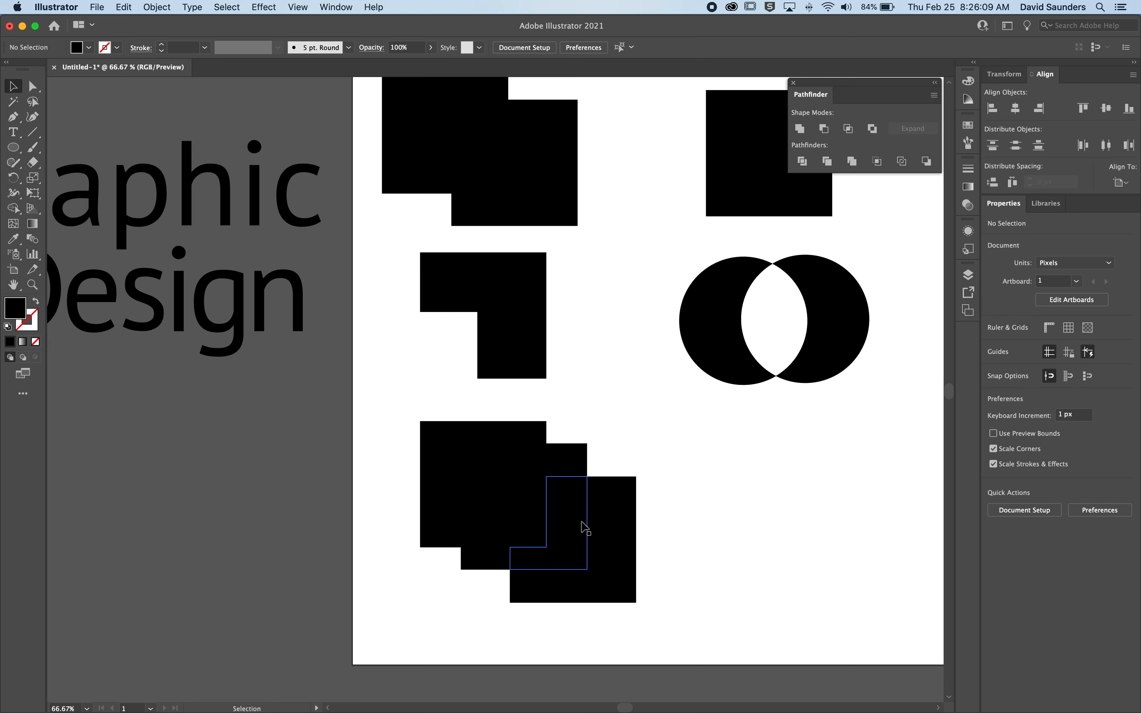
# Isolate the divided group, try pulling its pieces apart, and undo those moves before leaving isolation mode
pyautogui.doubleClick(568, 518)
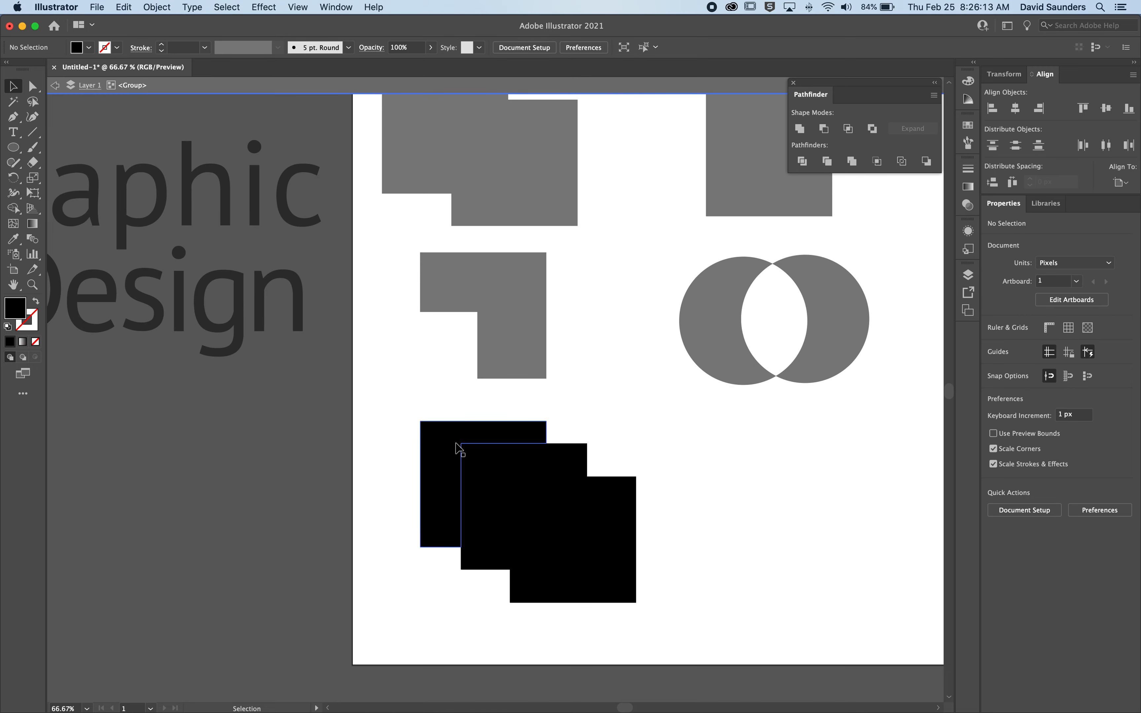
pyautogui.moveTo(458, 451)
pyautogui.mouseDown()
pyautogui.moveTo(407, 435)
pyautogui.moveTo(441, 446)
pyautogui.mouseUp()
pyautogui.moveTo(549, 463); pyautogui.dragTo(556, 448)
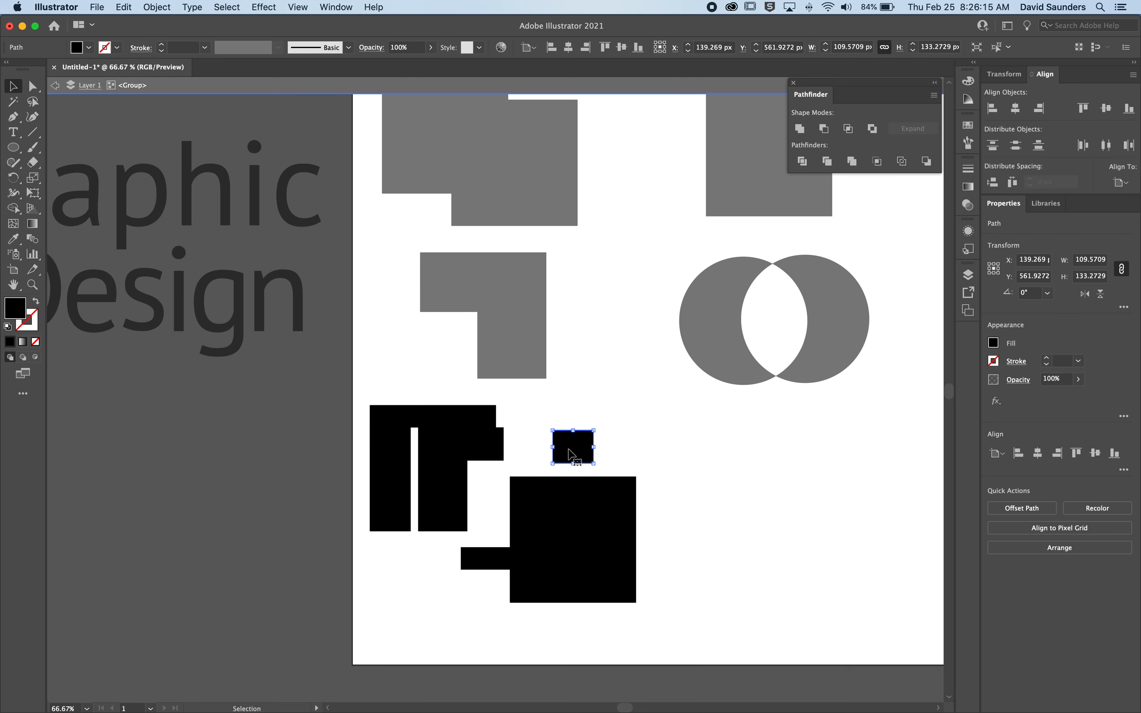
pyautogui.press('super+z')
pyautogui.press('super+z')
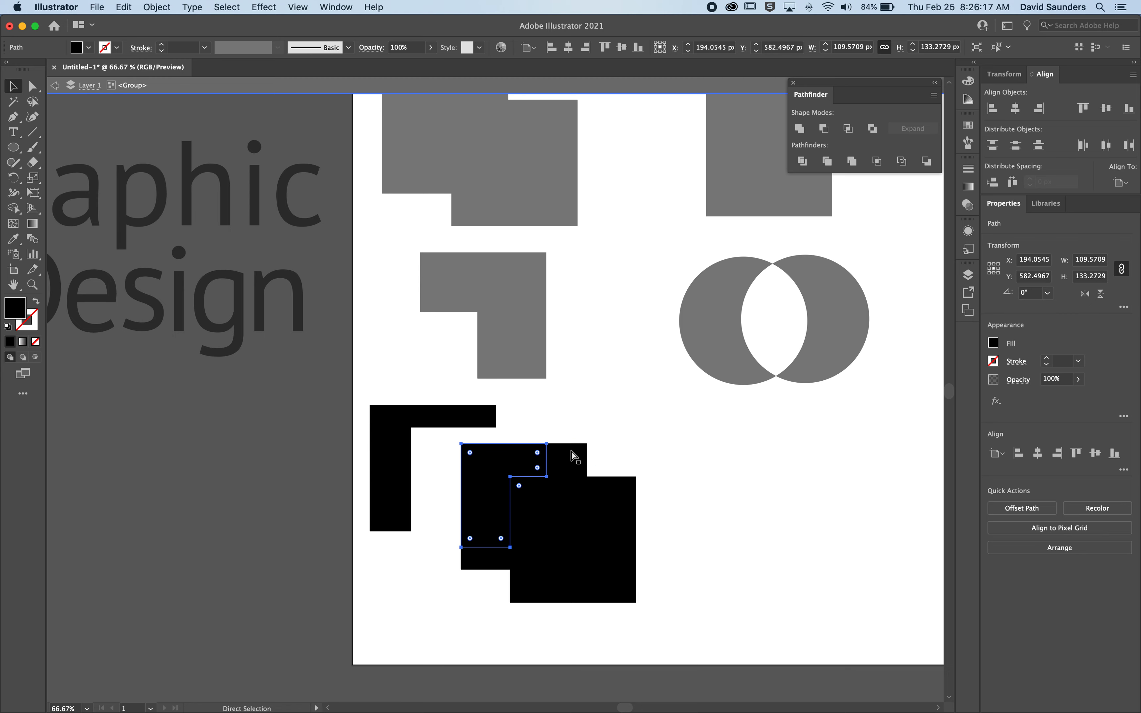
pyautogui.press('super+z')
pyautogui.press('v')
pyautogui.doubleClick(613, 434)
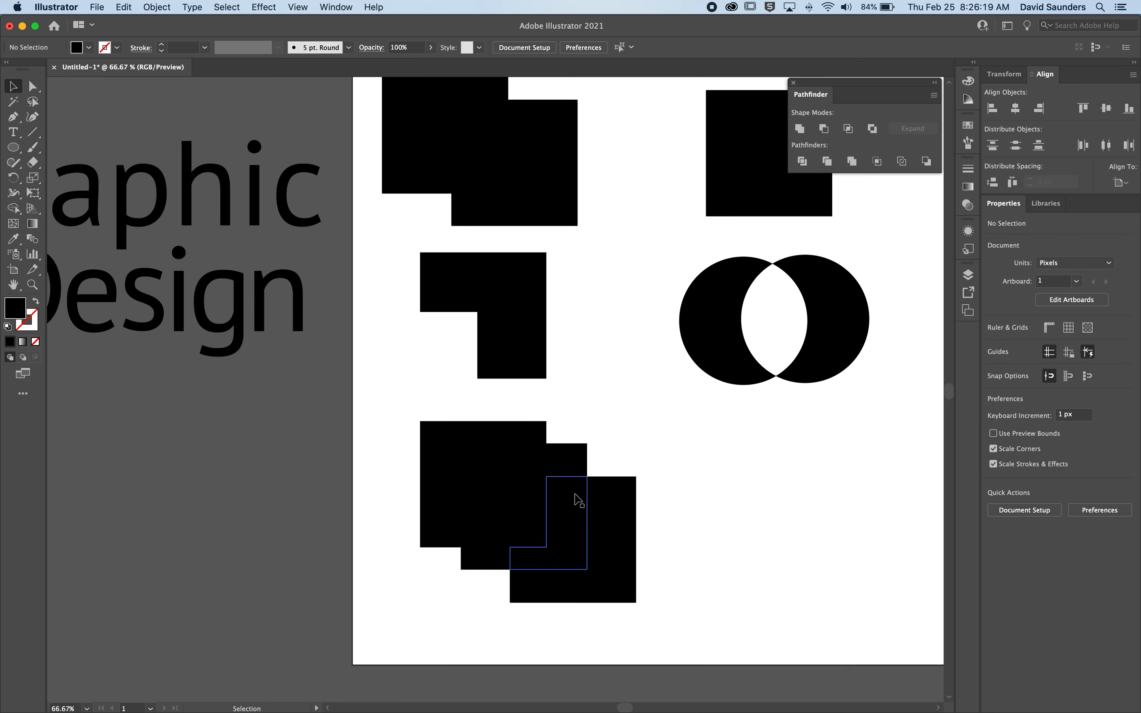
# Ungroup the divided squares into independent pieces and deselect them
pyautogui.rightClick(567, 500)
pyautogui.click(527, 508)
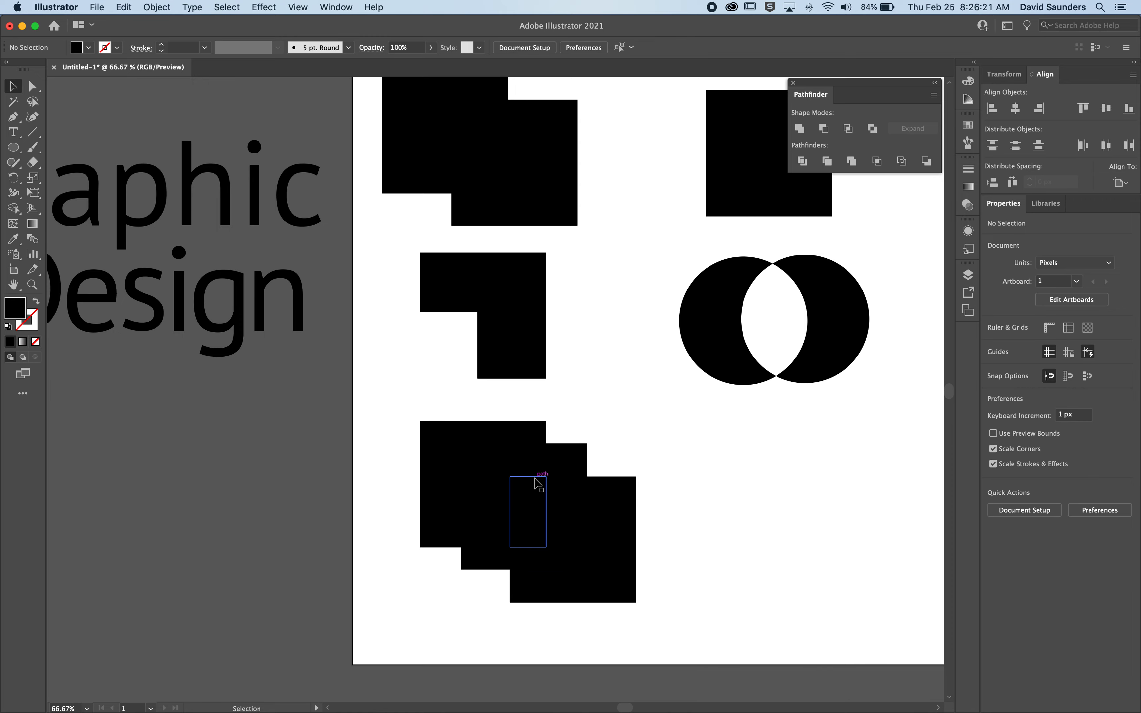
pyautogui.click(533, 483)
pyautogui.rightClick(556, 487)
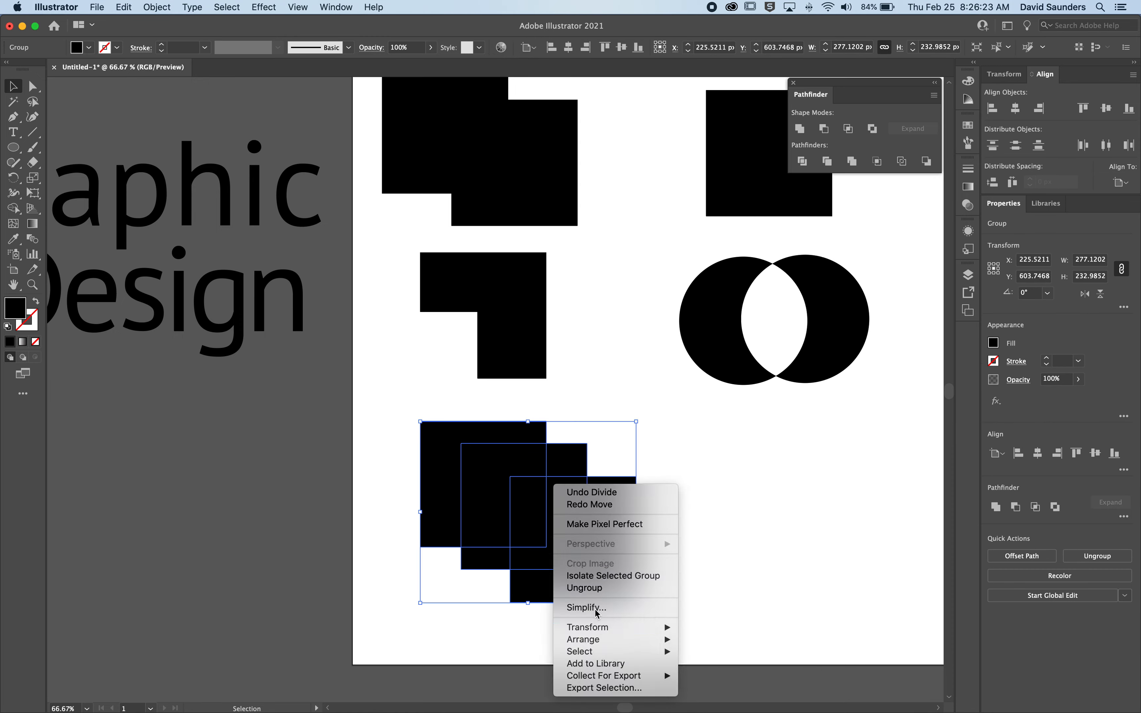
pyautogui.click(596, 589)
pyautogui.click(675, 584)
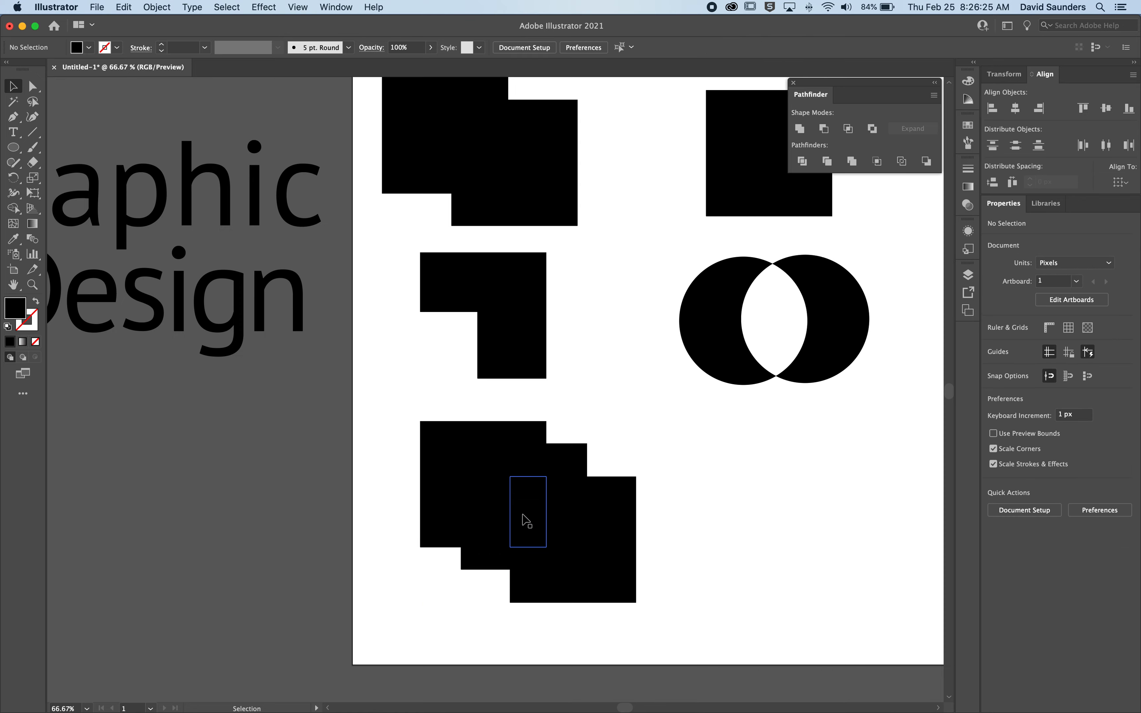
# Spread the seven divided pieces apart so that white gaps separate them, keeping the small rectangles near the upper right
pyautogui.moveTo(522, 523); pyautogui.dragTo(642, 452)
pyautogui.moveTo(571, 456); pyautogui.dragTo(530, 409)
pyautogui.moveTo(519, 455); pyautogui.dragTo(521, 446)
pyautogui.moveTo(486, 558); pyautogui.dragTo(516, 558)
pyautogui.moveTo(548, 590); pyautogui.dragTo(547, 613)
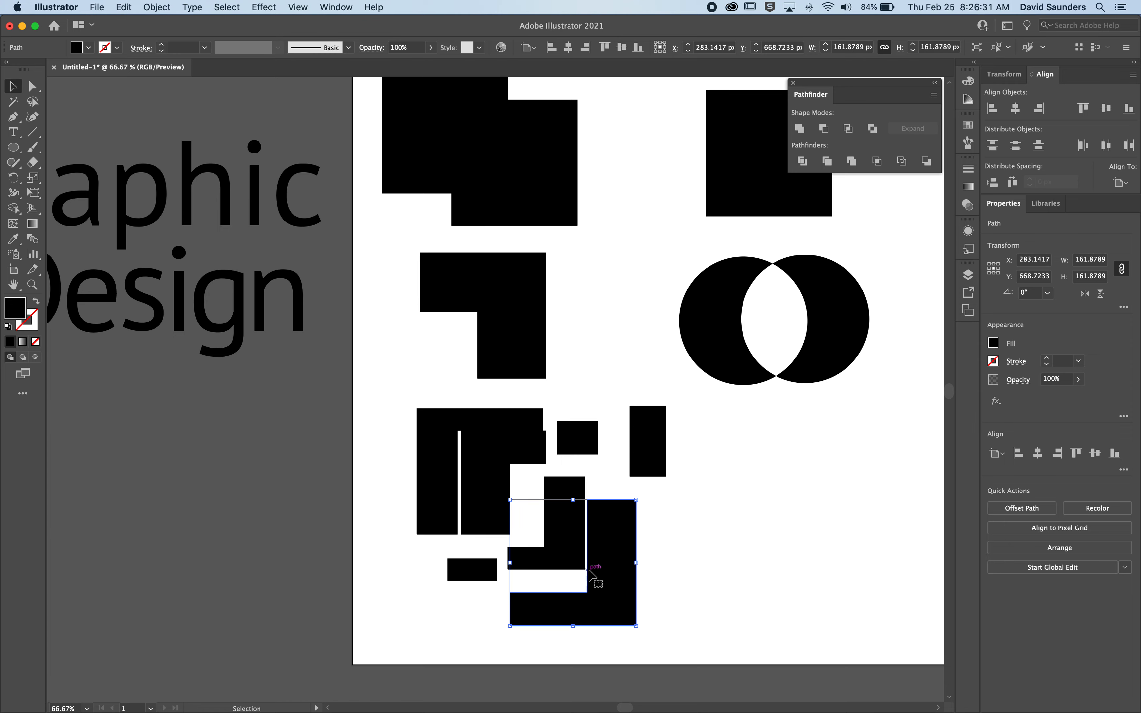
pyautogui.moveTo(597, 572); pyautogui.dragTo(608, 576)
pyautogui.moveTo(571, 538); pyautogui.dragTo(574, 545)
pyautogui.moveTo(505, 485); pyautogui.dragTo(509, 502)
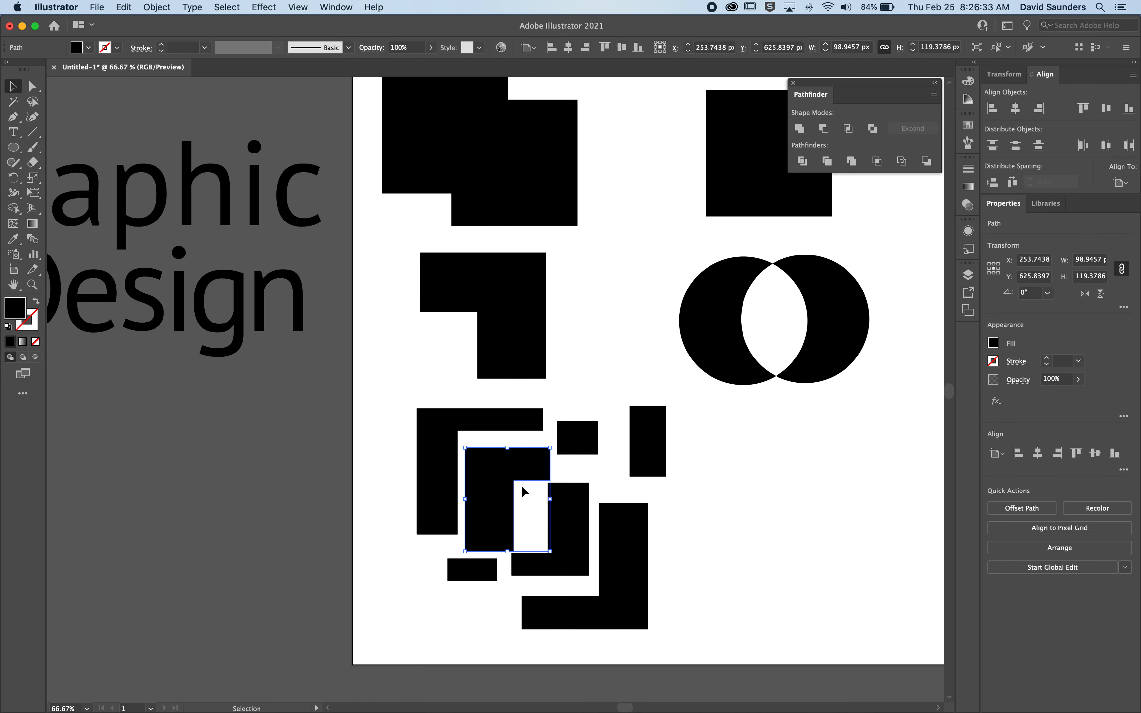
pyautogui.click(568, 401)
pyautogui.moveTo(660, 432); pyautogui.dragTo(638, 438)
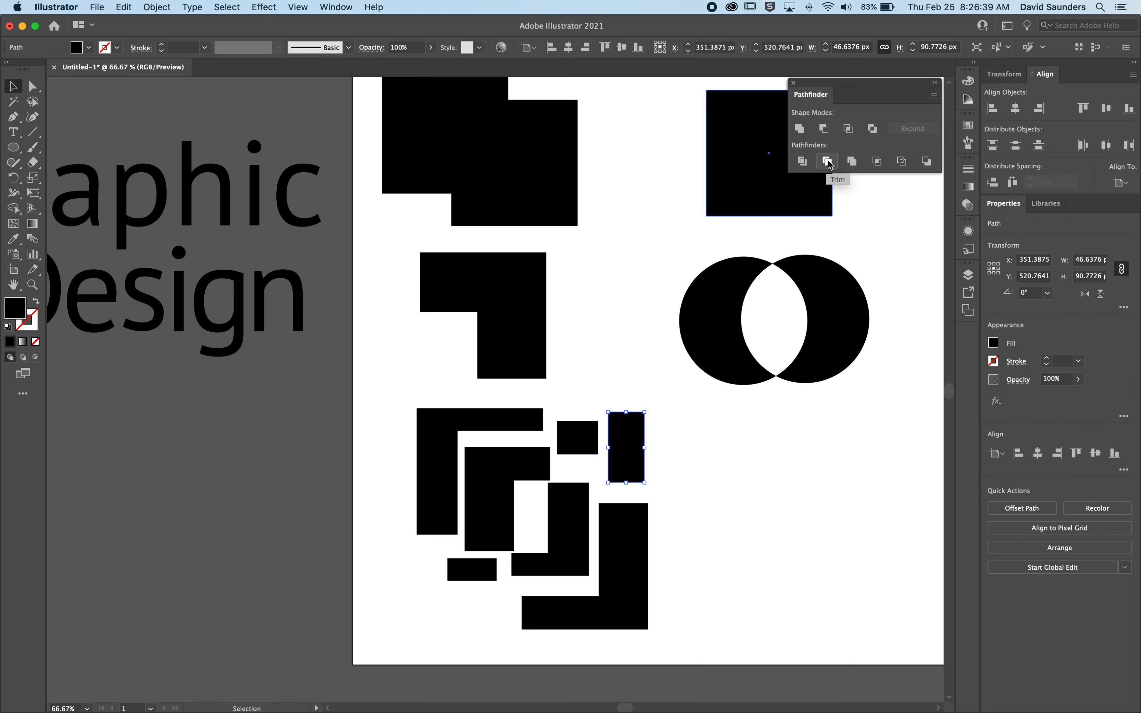
pyautogui.click(677, 480)
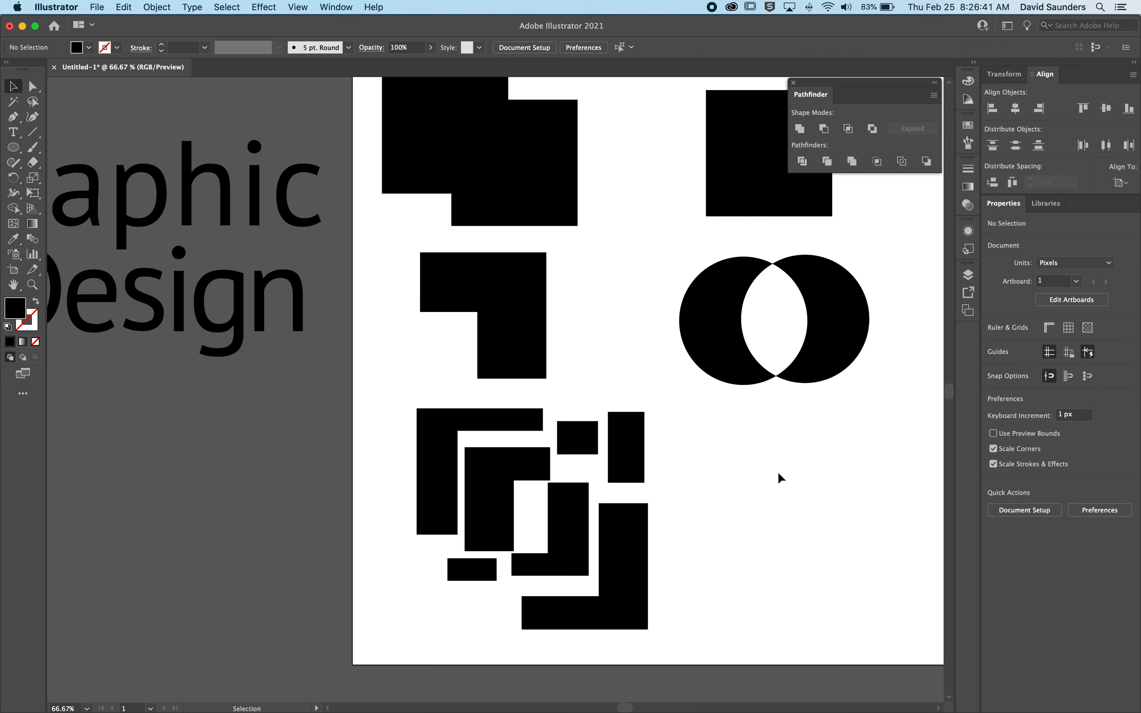
# Place two overlapping copies of the square below the crescents and cut away the hidden part with the Trim pathfinder
pyautogui.moveTo(766, 208); pyautogui.dragTo(754, 514)
pyautogui.hscroll(5, 762, 521)
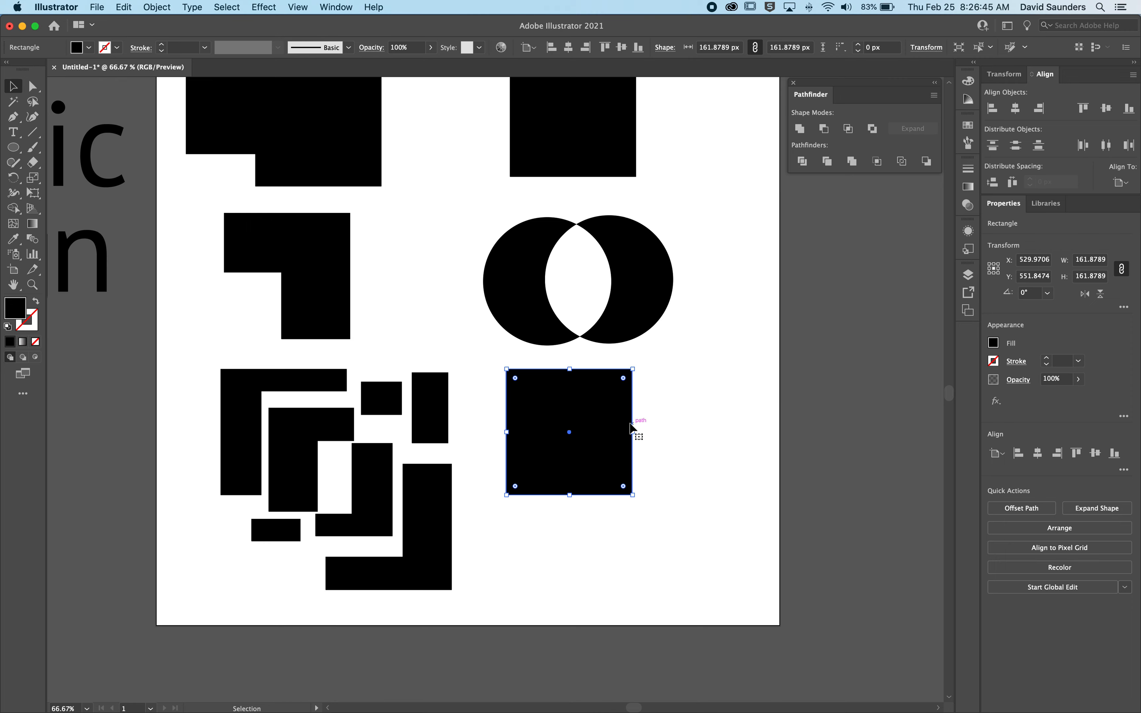
pyautogui.moveTo(600, 414); pyautogui.dragTo(632, 432)
pyautogui.keyDown('shift'); pyautogui.click(704, 450); pyautogui.keyUp('shift')
pyautogui.click(706, 407)
pyautogui.moveTo(716, 382); pyautogui.dragTo(624, 535)
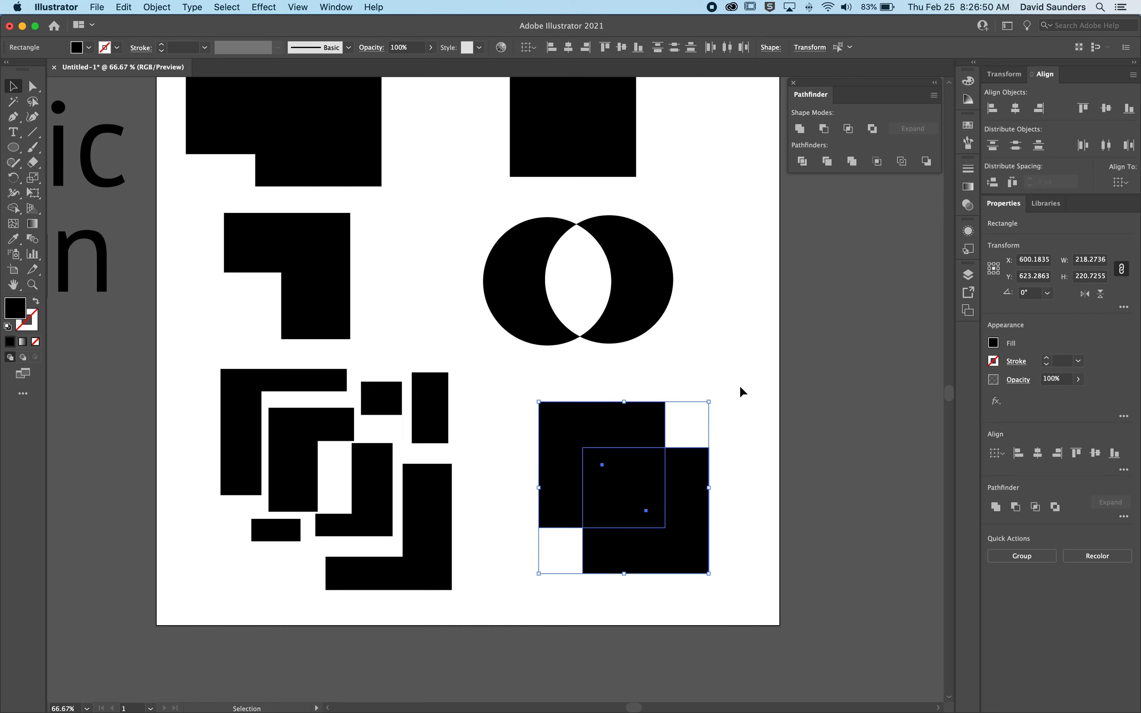
pyautogui.click(828, 162)
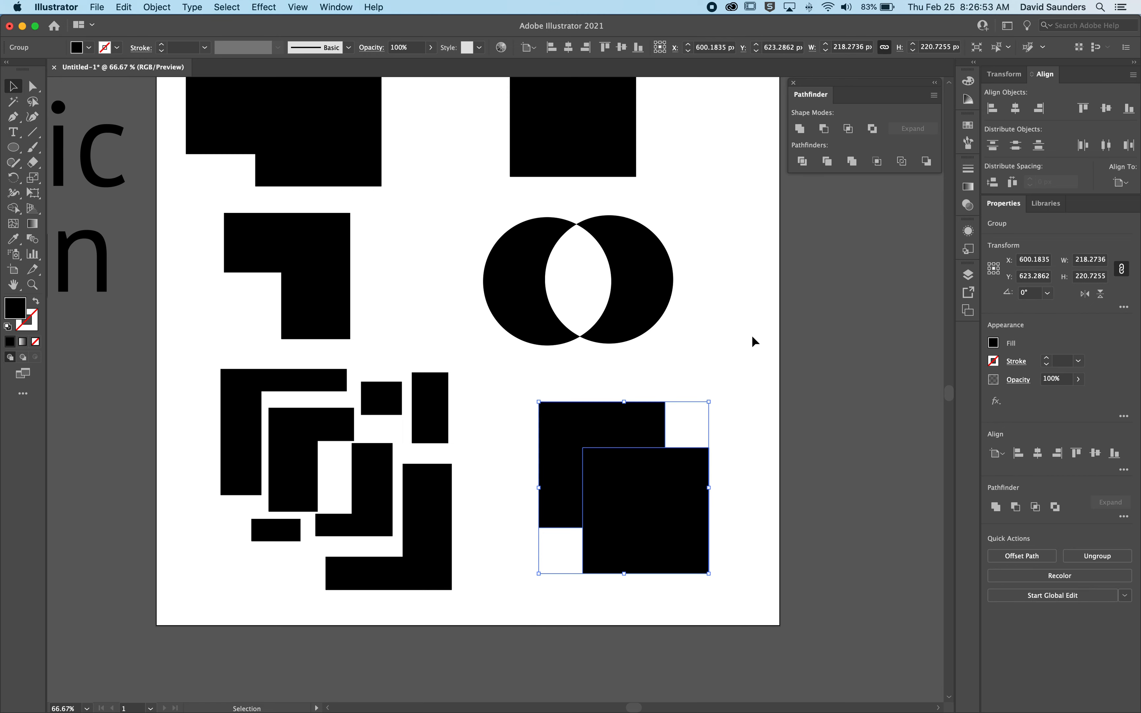
pyautogui.click(742, 374)
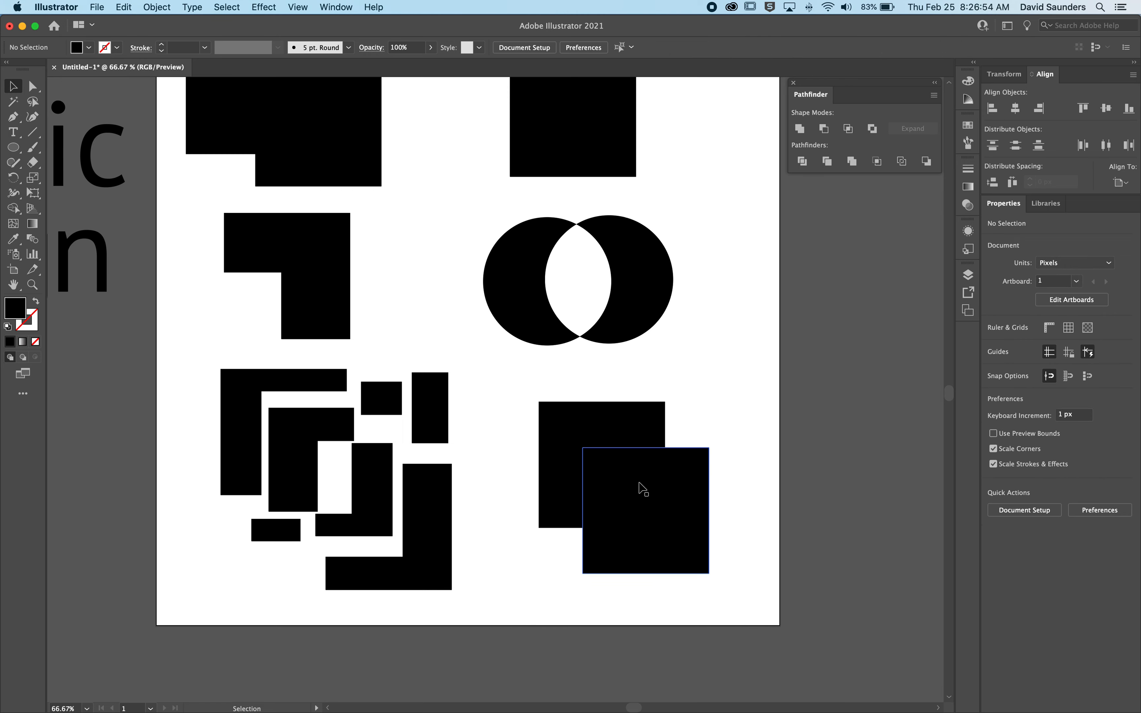
# Isolate the trimmed group, try moving its front square down and right, and undo the move
pyautogui.click(665, 472)
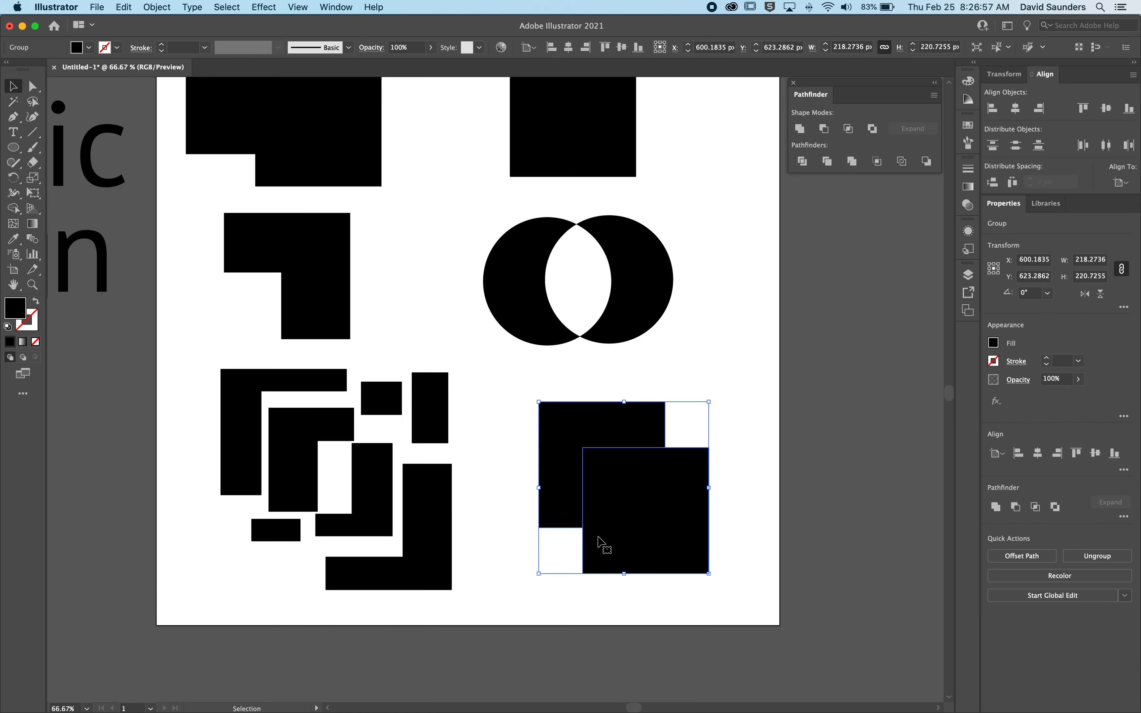
pyautogui.doubleClick(601, 543)
pyautogui.moveTo(623, 538); pyautogui.dragTo(645, 552)
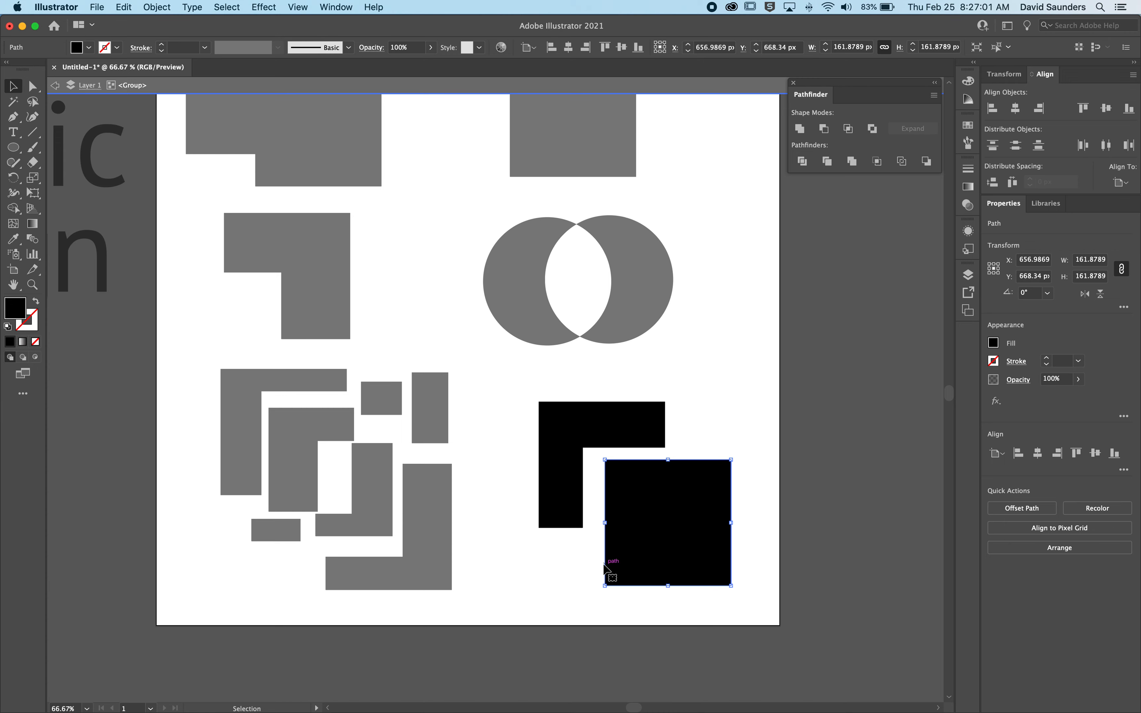
pyautogui.doubleClick(687, 411)
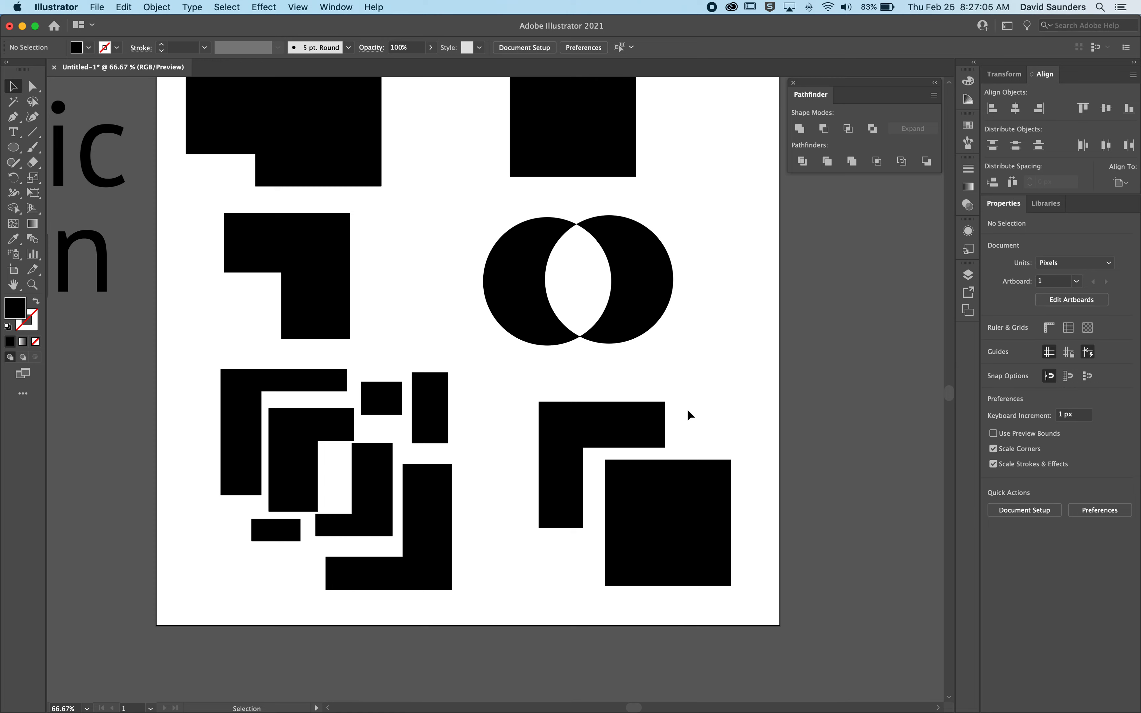
pyautogui.press('super+z')
# Try moving the trimmed back piece up and left, return it behind the front square, and leave isolation mode
pyautogui.click(659, 427)
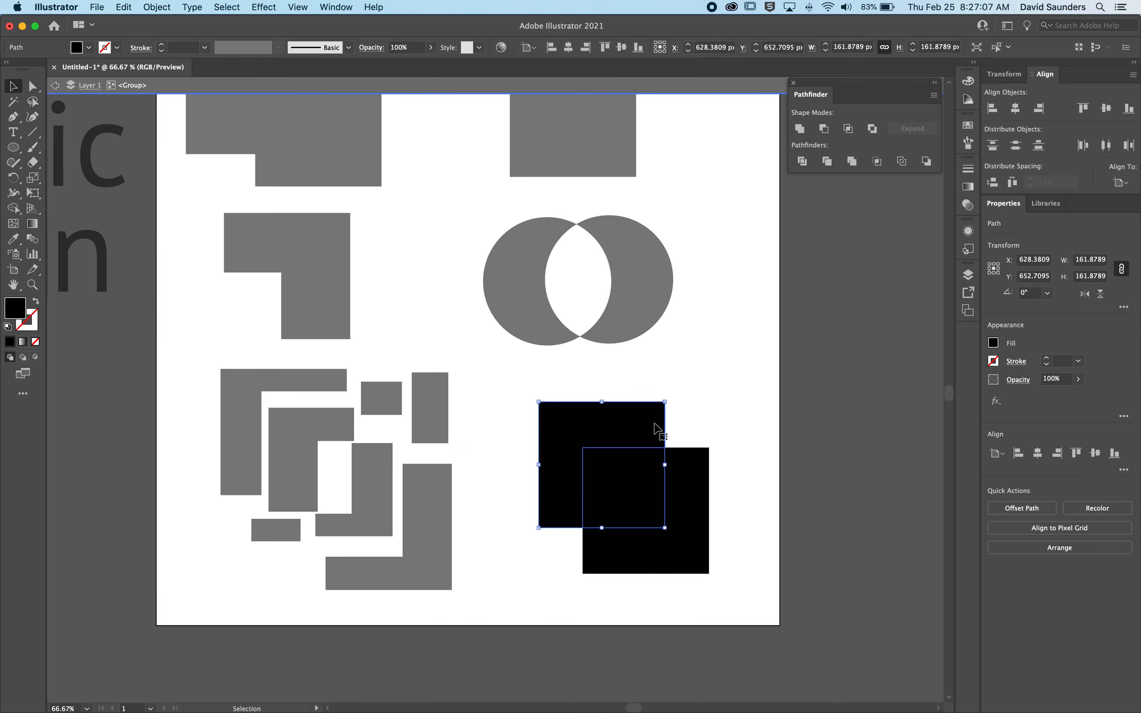
pyautogui.moveTo(625, 421); pyautogui.dragTo(552, 402)
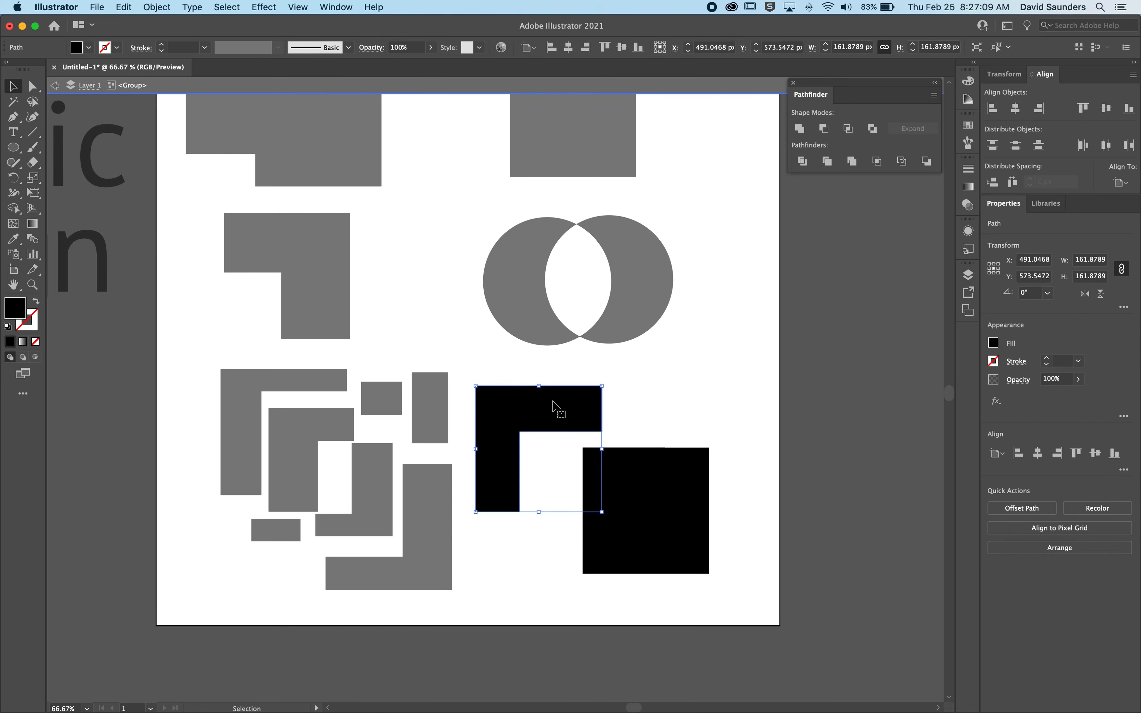
pyautogui.moveTo(519, 467); pyautogui.dragTo(582, 483)
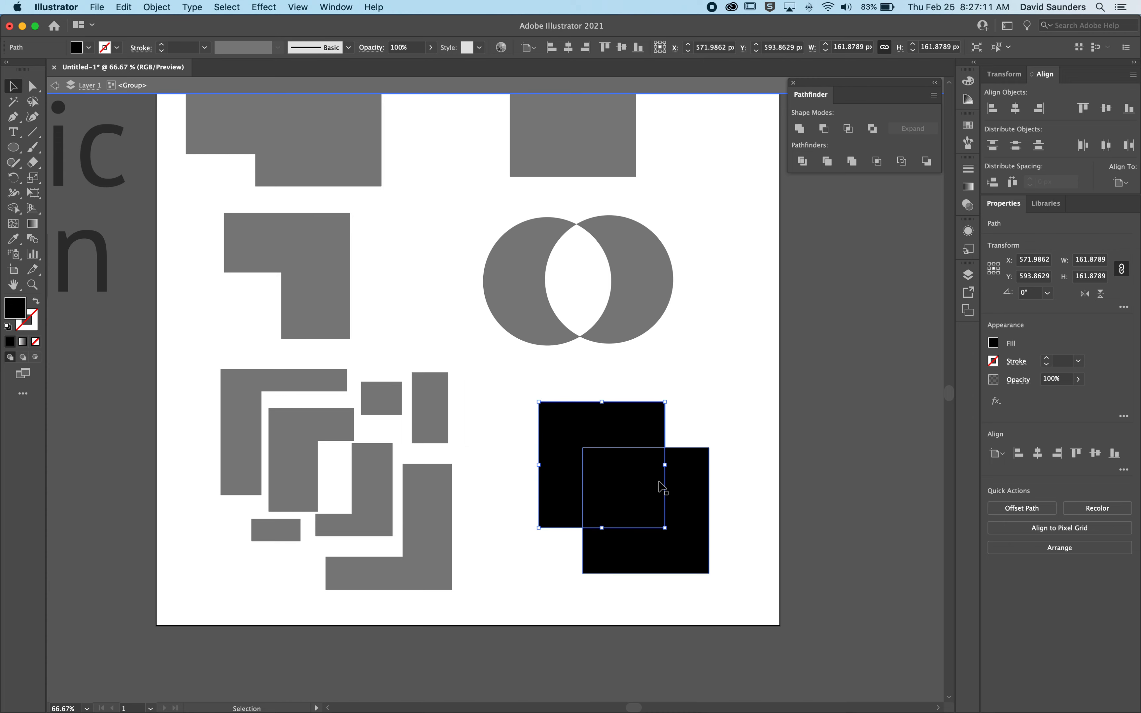
pyautogui.click(691, 402)
pyautogui.doubleClick(691, 402)
# Move the trimmed group slightly up and left, and ungroup it into separate shapes
pyautogui.moveTo(627, 432)
pyautogui.mouseDown()
pyautogui.moveTo(599, 426)
pyautogui.moveTo(632, 428)
pyautogui.moveTo(617, 416)
pyautogui.mouseUp()
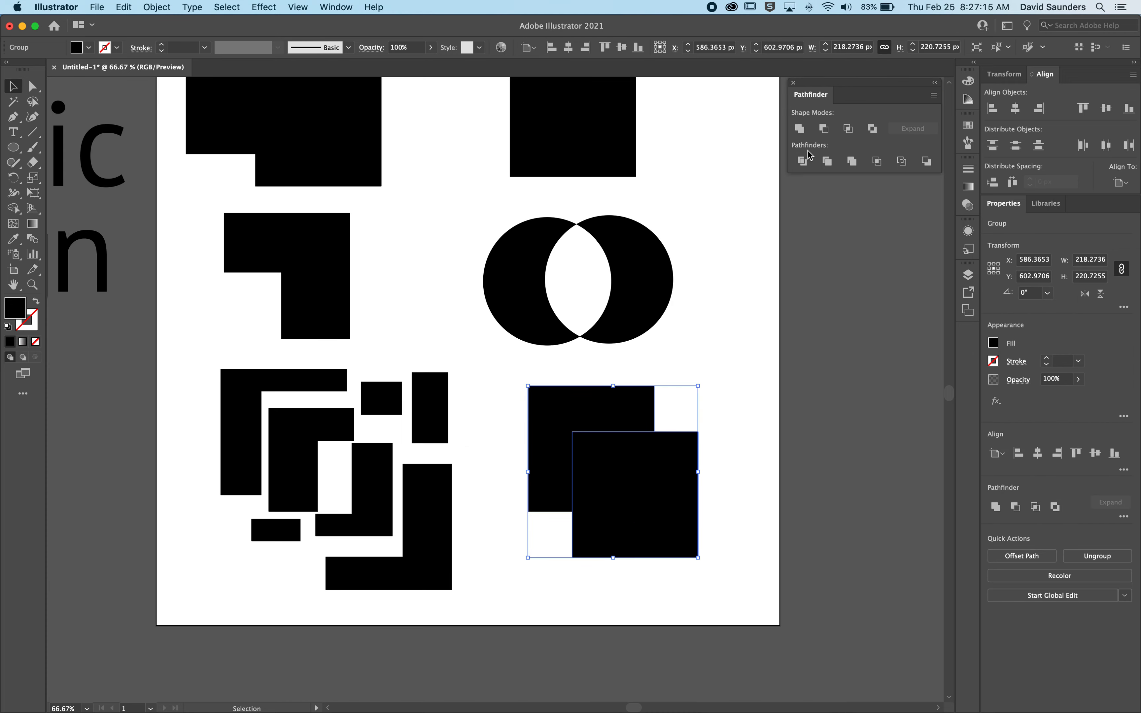
pyautogui.scroll(-1, 646, 450)
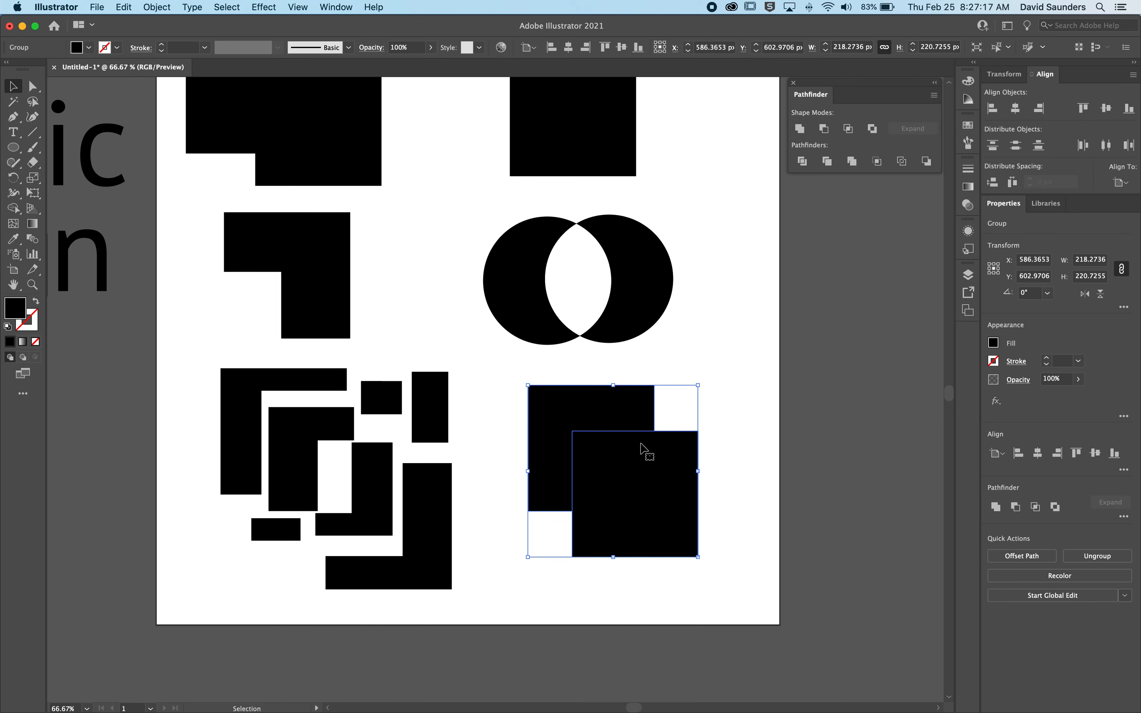
pyautogui.rightClick(621, 467)
pyautogui.click(653, 572)
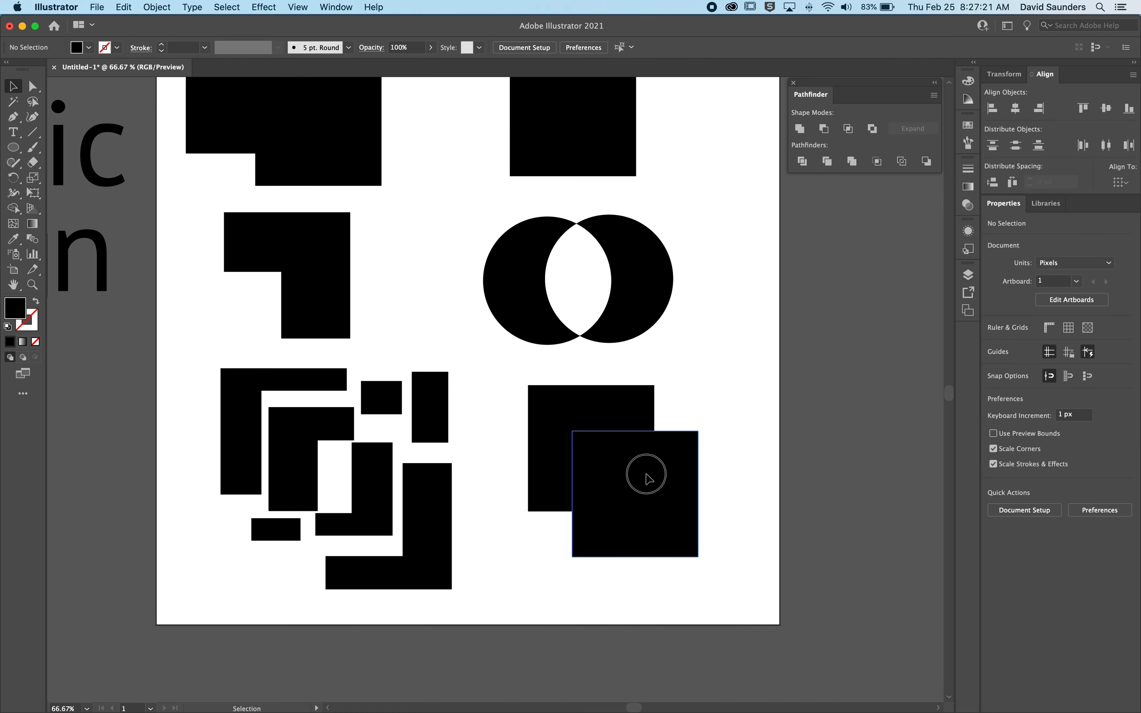
# Move the front square slightly down and right, away from the L-shaped piece, and deselect it
pyautogui.moveTo(642, 473); pyautogui.dragTo(658, 486)
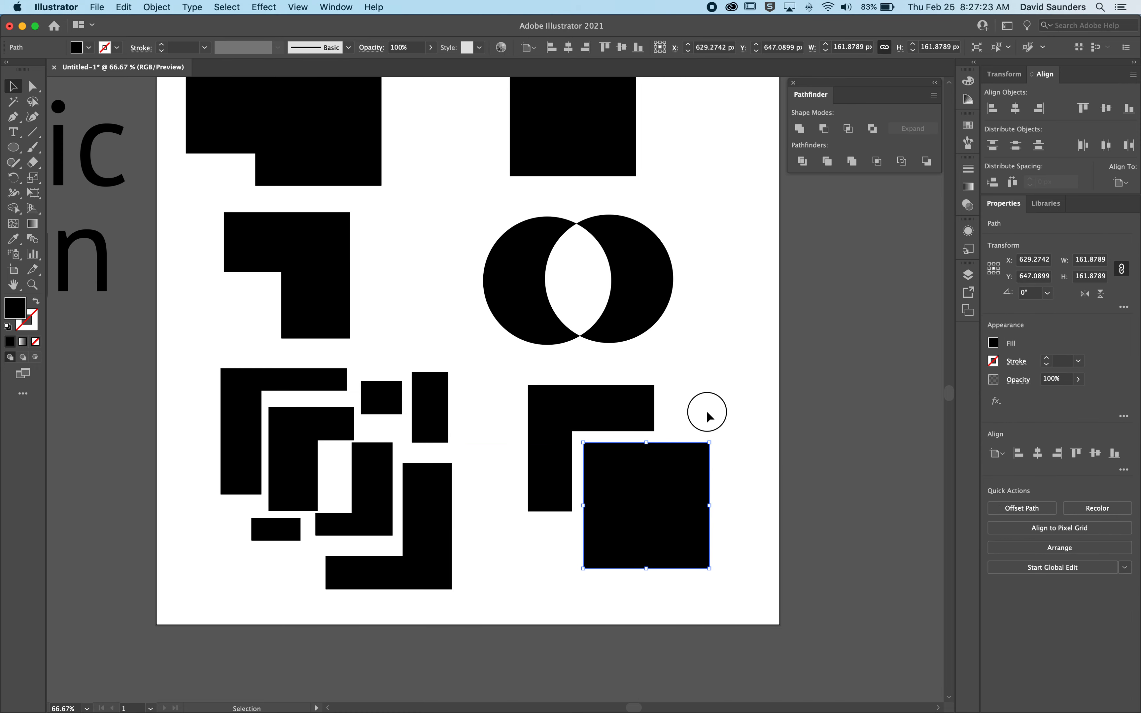
pyautogui.click(708, 413)
pyautogui.scroll(1, 712, 398)
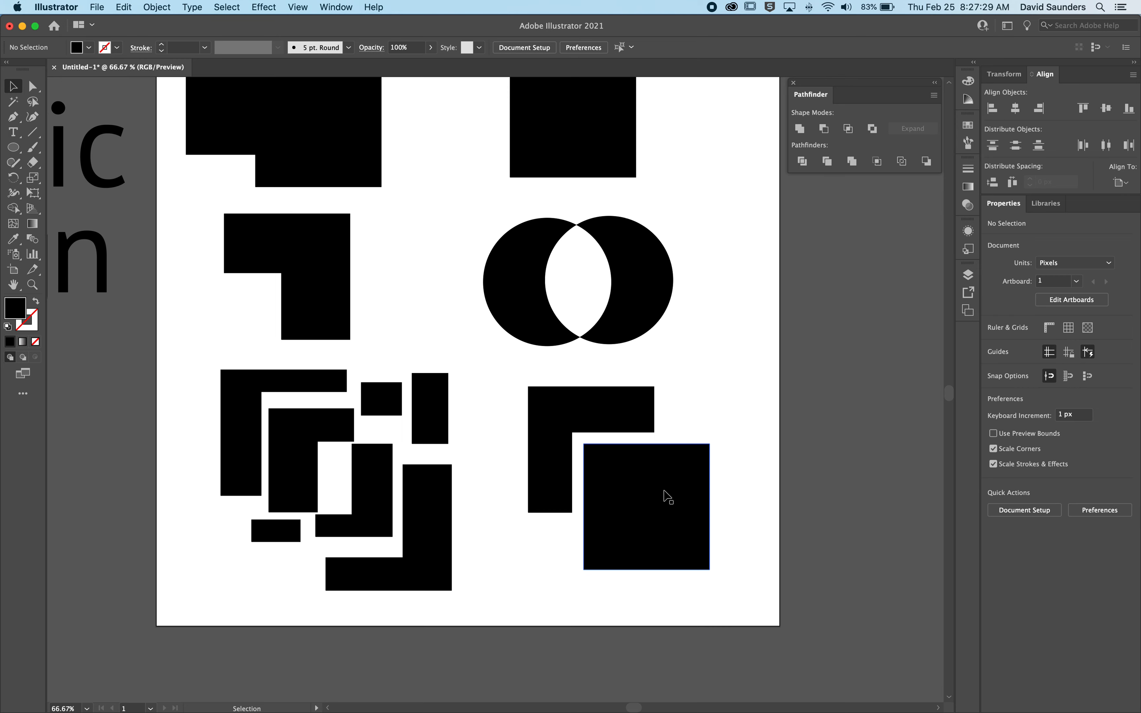
# Duplicate the front square slightly down and right, and combine both overlapping squares with the Merge pathfinder
pyautogui.moveTo(668, 496); pyautogui.dragTo(695, 526)
pyautogui.moveTo(736, 462); pyautogui.dragTo(698, 477)
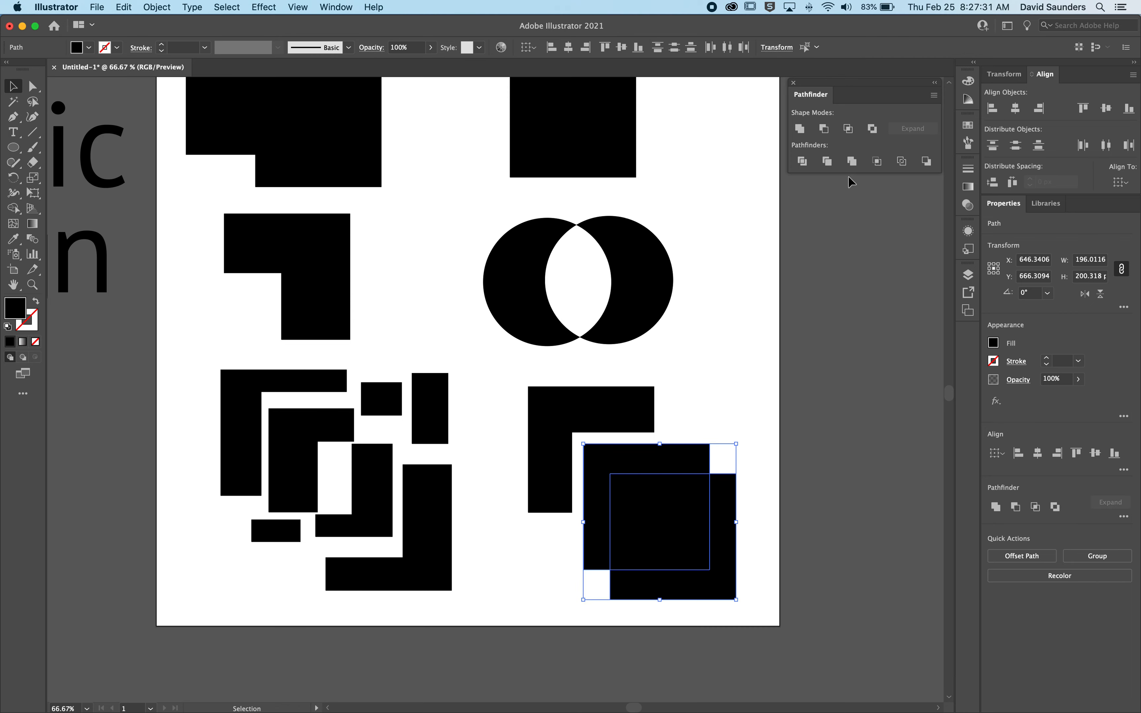
pyautogui.click(852, 161)
pyautogui.click(767, 388)
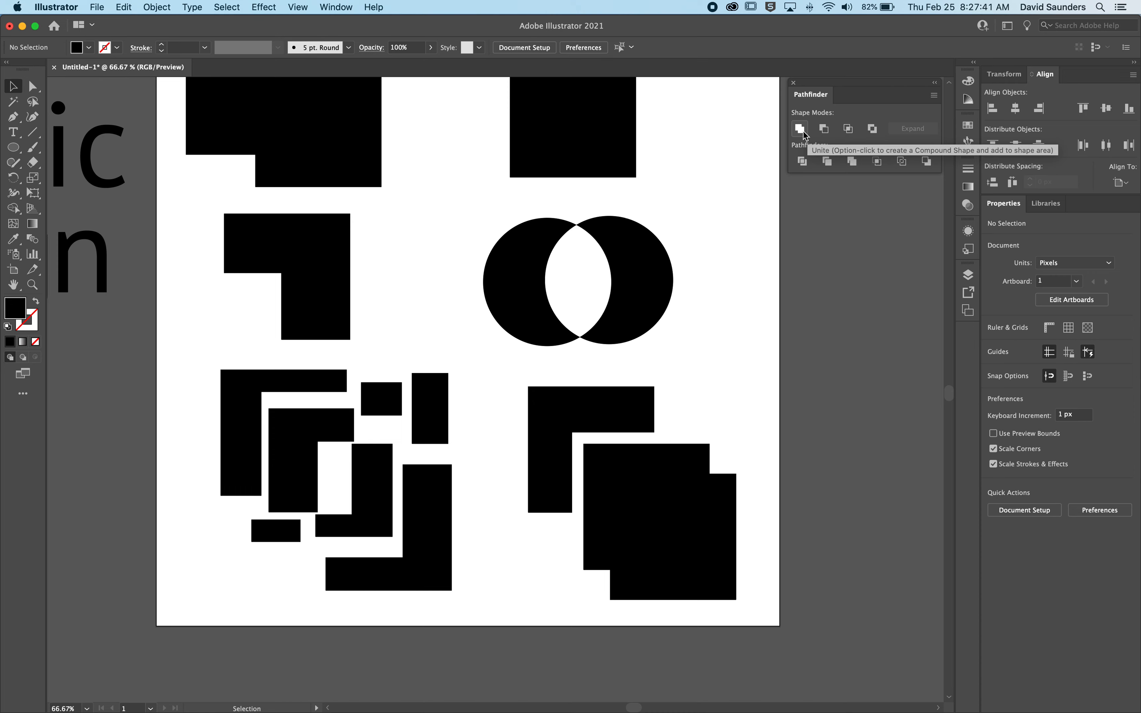
pyautogui.click(720, 476)
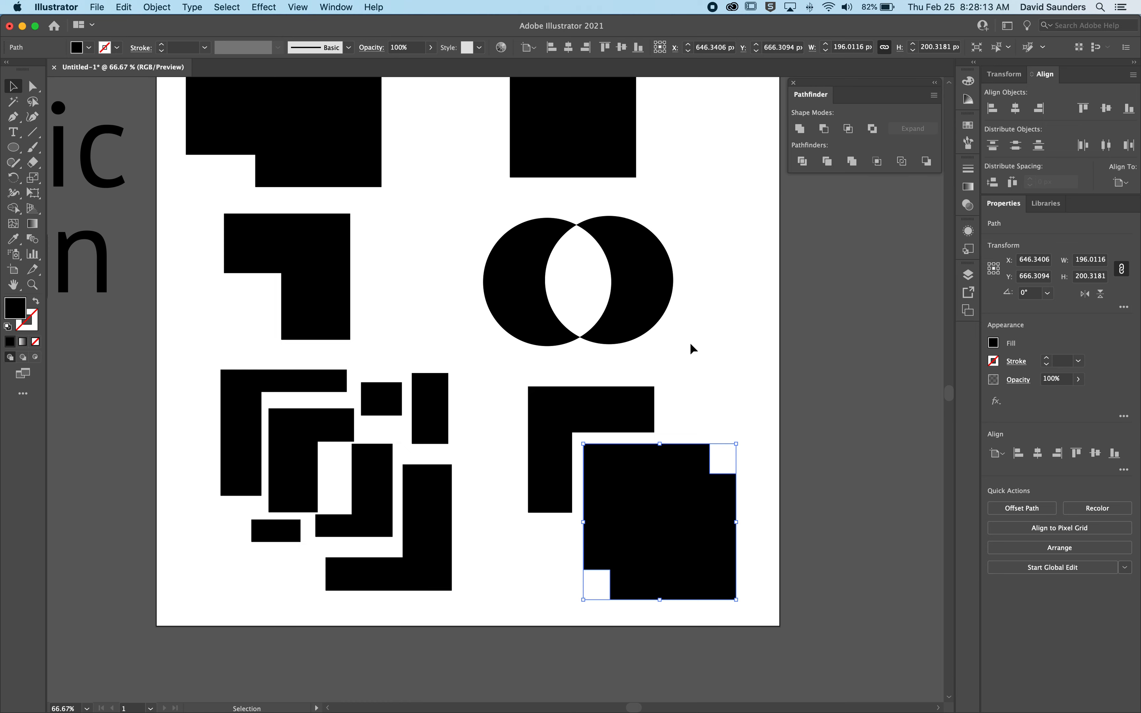
pyautogui.click(739, 436)
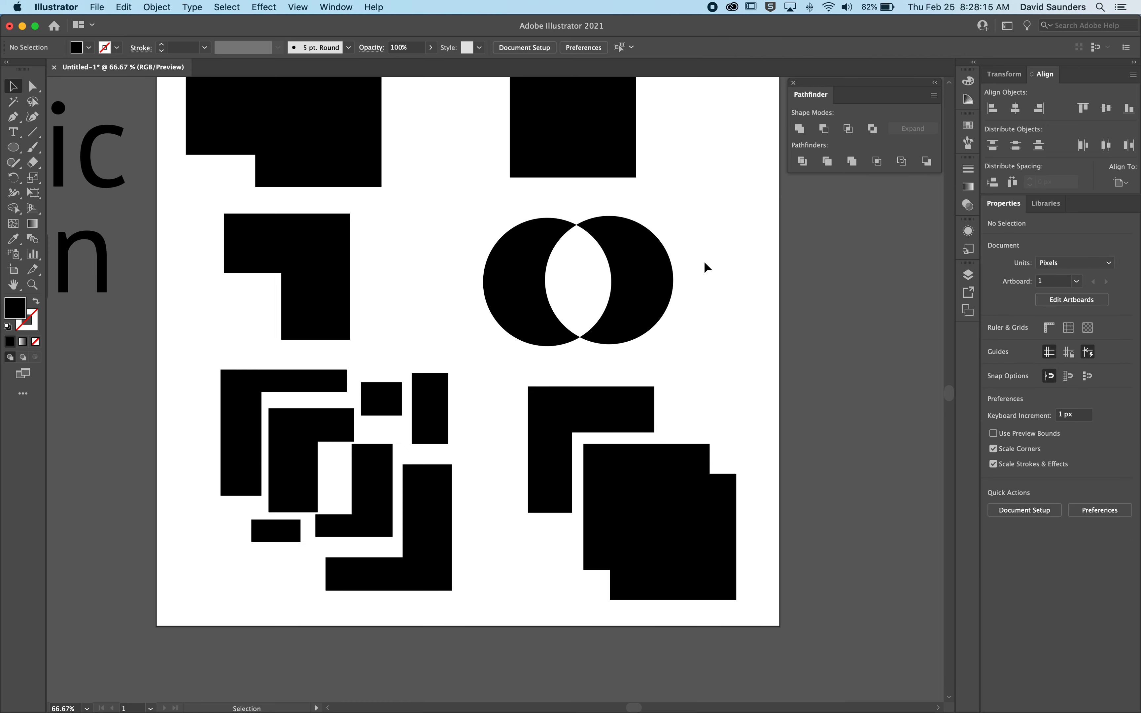
pyautogui.scroll(2, 730, 226)
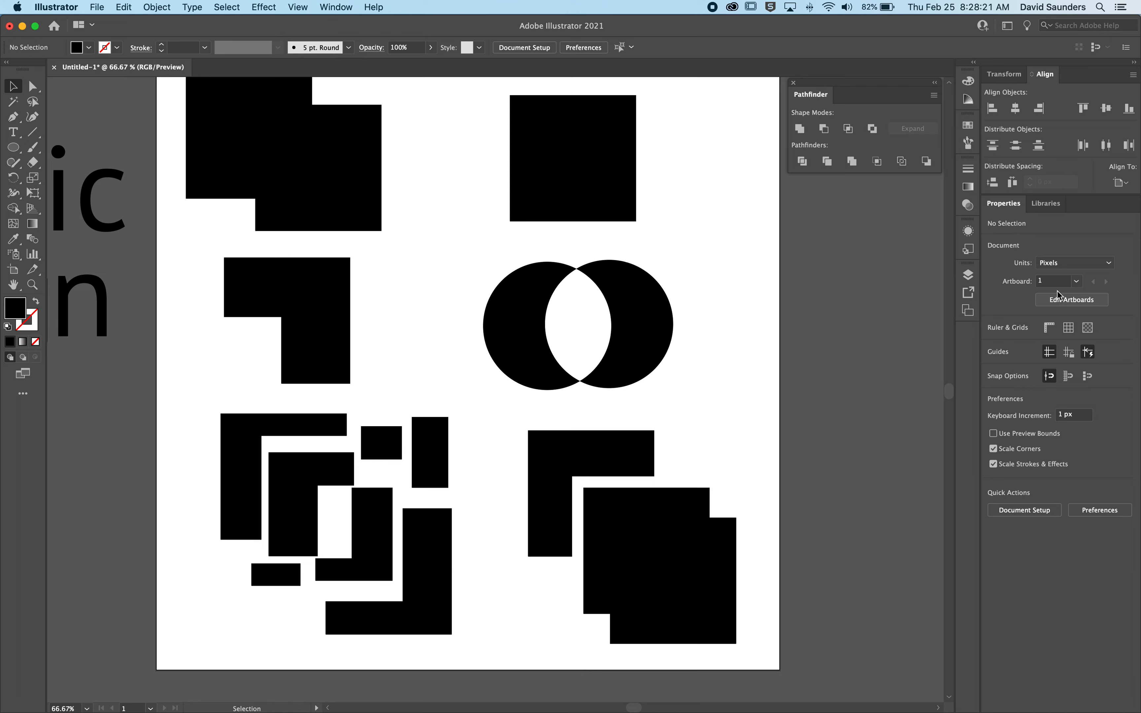
pyautogui.click(345, 6)
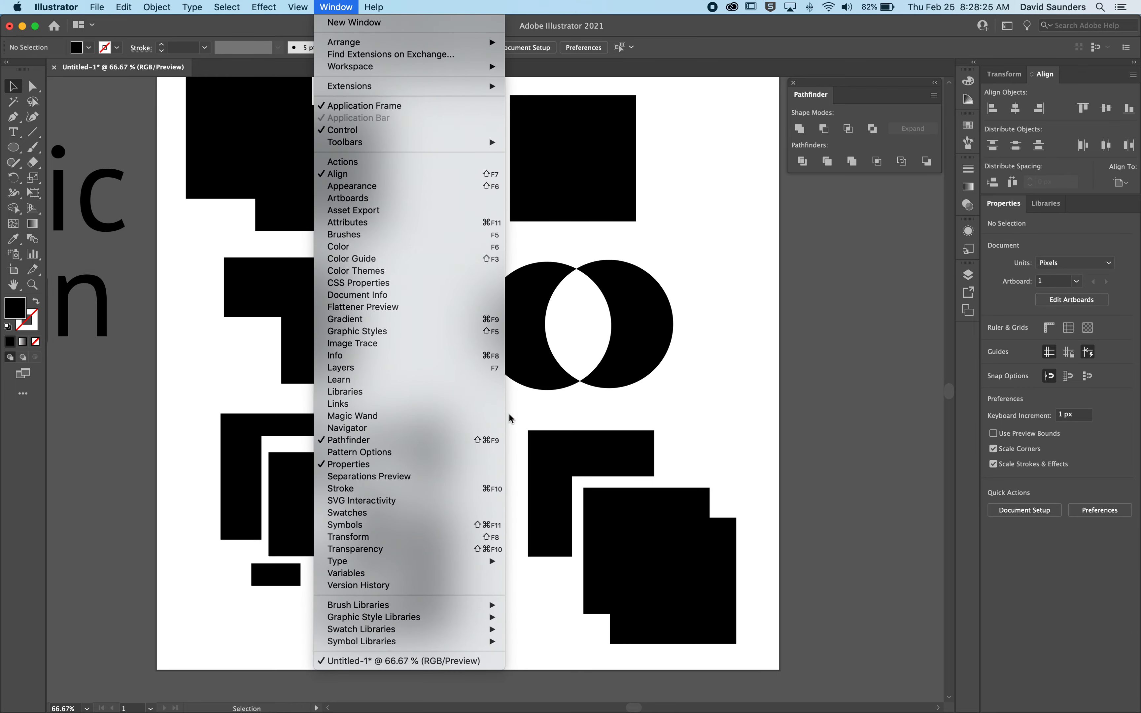
pyautogui.click(526, 408)
# Move the united two-square shape in the artboard's upper-left area slightly right and down
pyautogui.hscroll(-5, 512, 416)
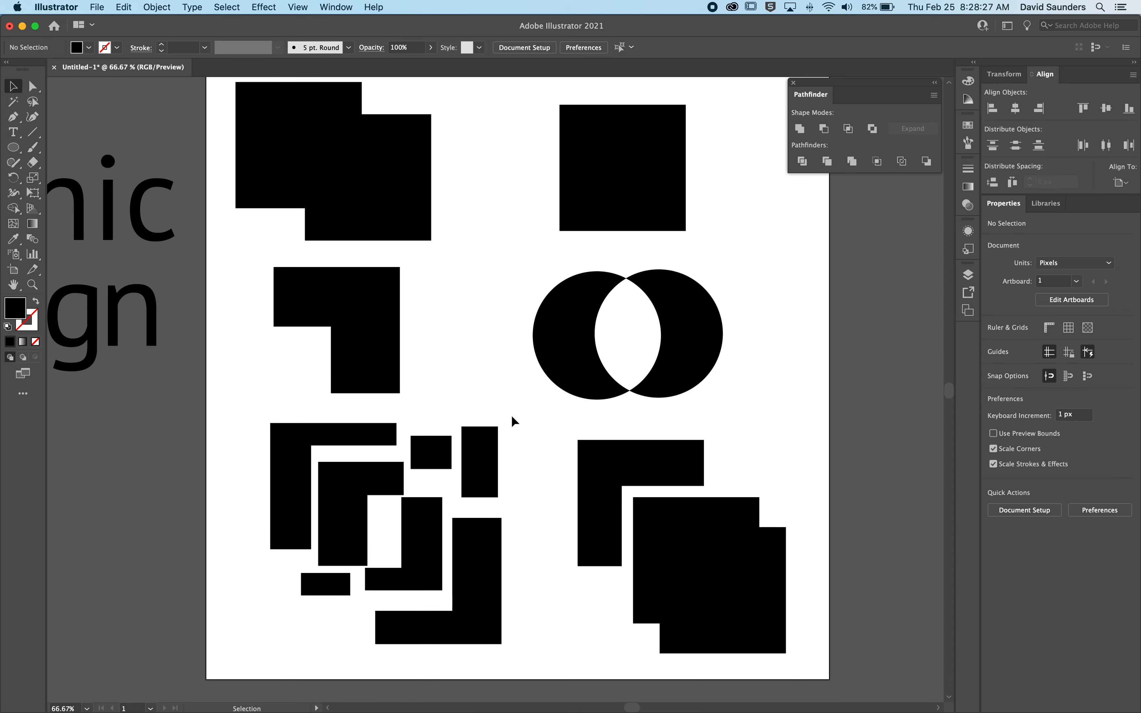
pyautogui.moveTo(424, 225); pyautogui.dragTo(437, 230)
pyautogui.click(507, 205)
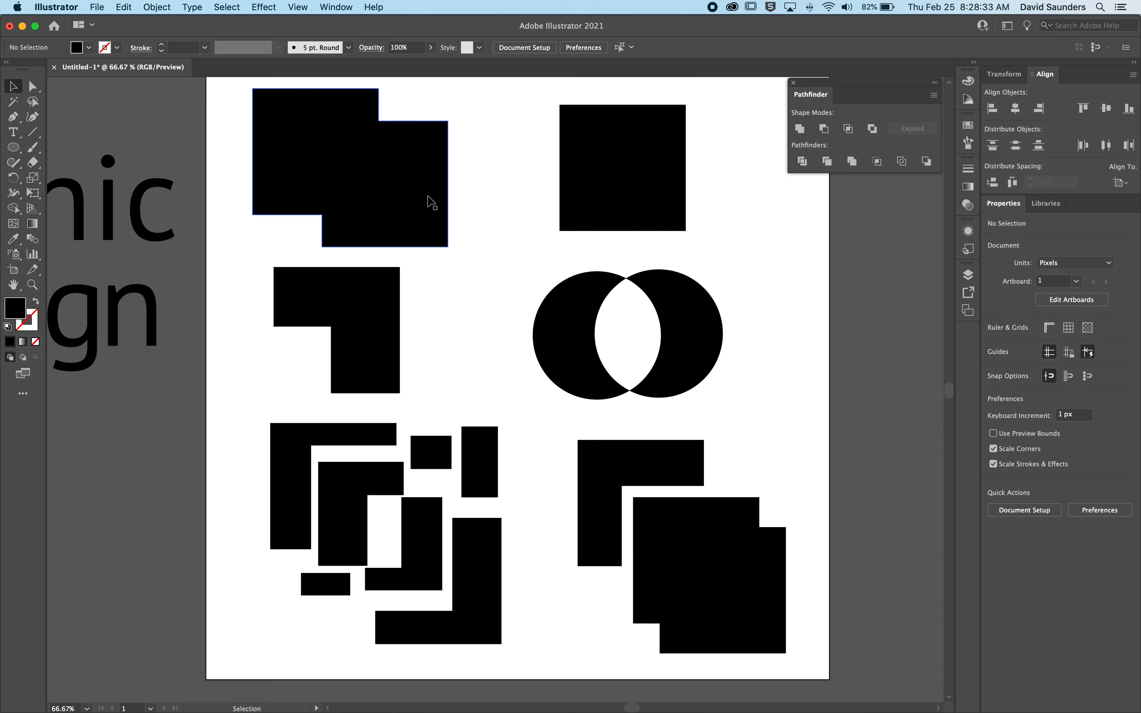
pyautogui.moveTo(433, 204); pyautogui.dragTo(446, 206)
pyautogui.scroll(3, 471, 190)
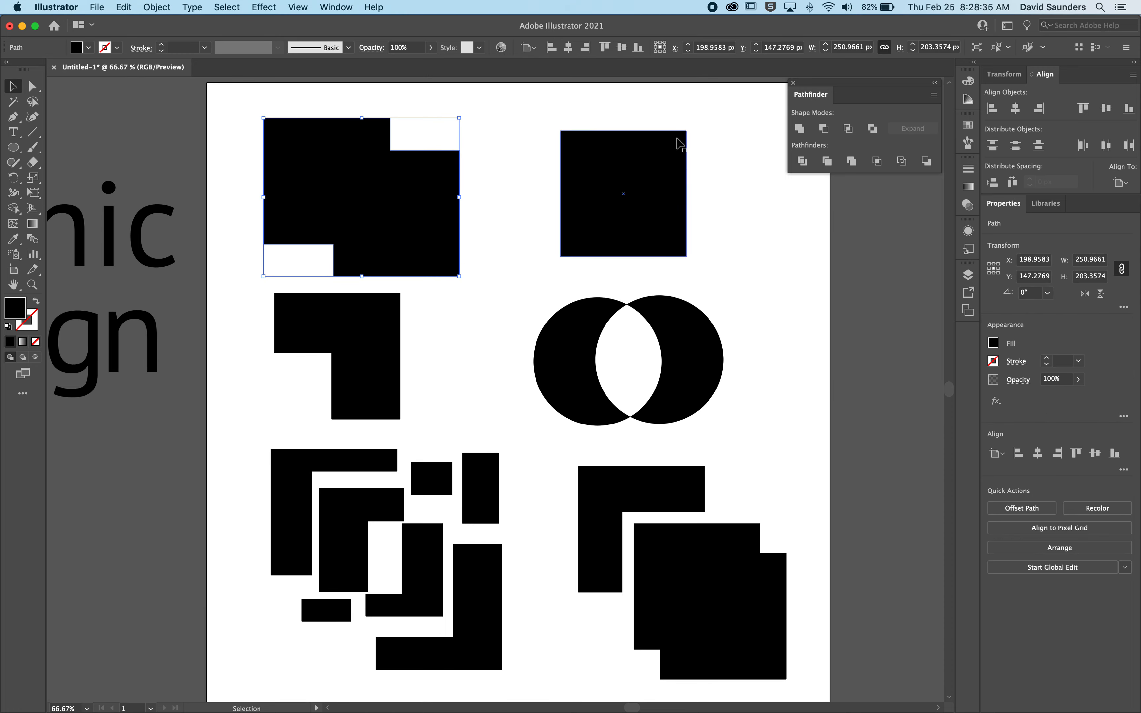